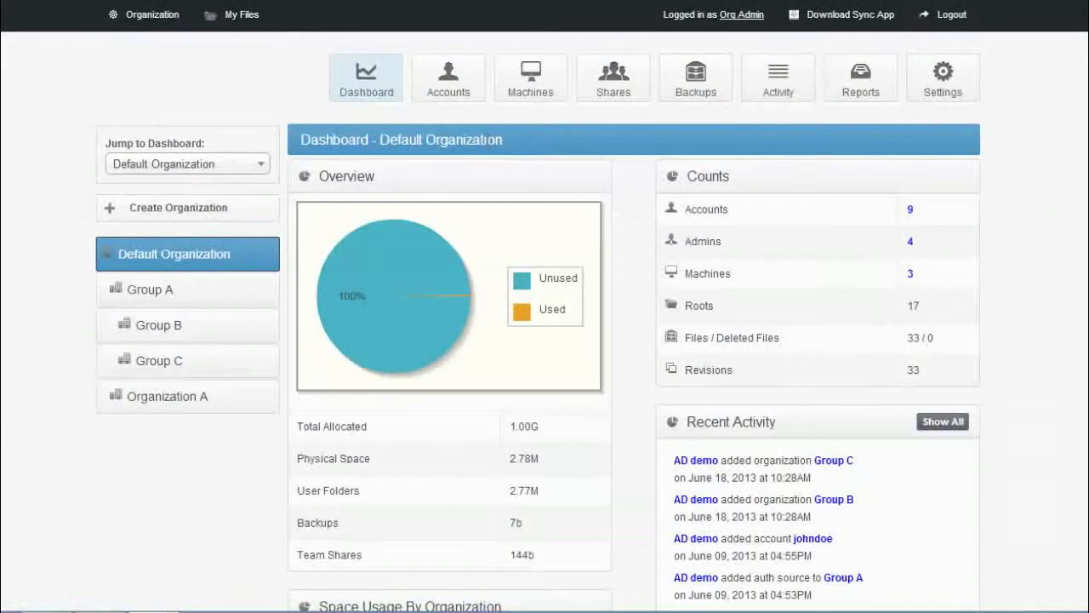
# Open the personal web file list, then bring up the local Sync folder over it.
pyautogui.click(152, 25)
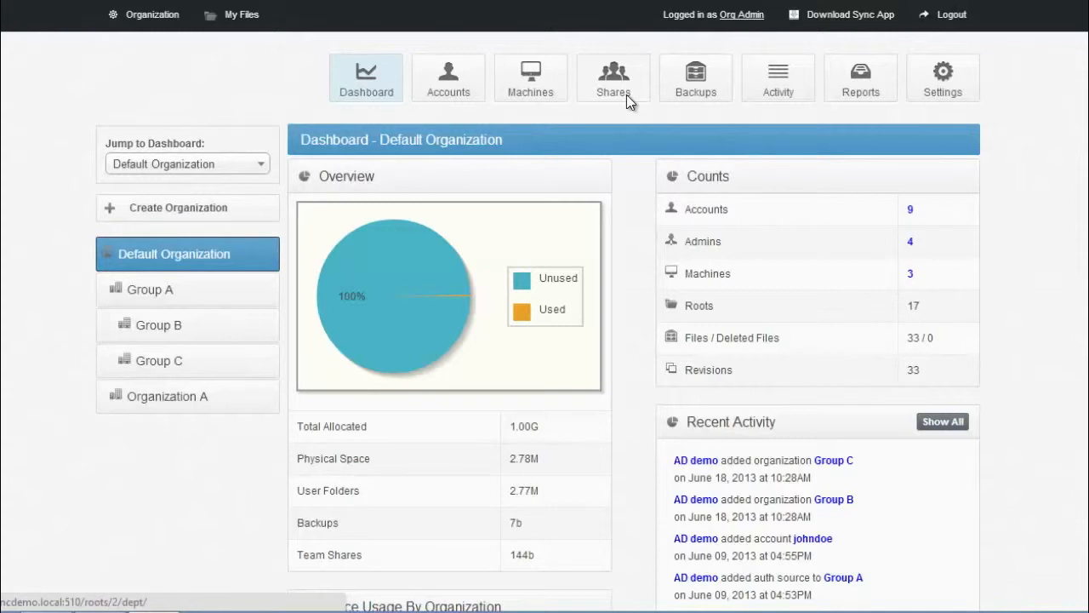
pyautogui.click(249, 32)
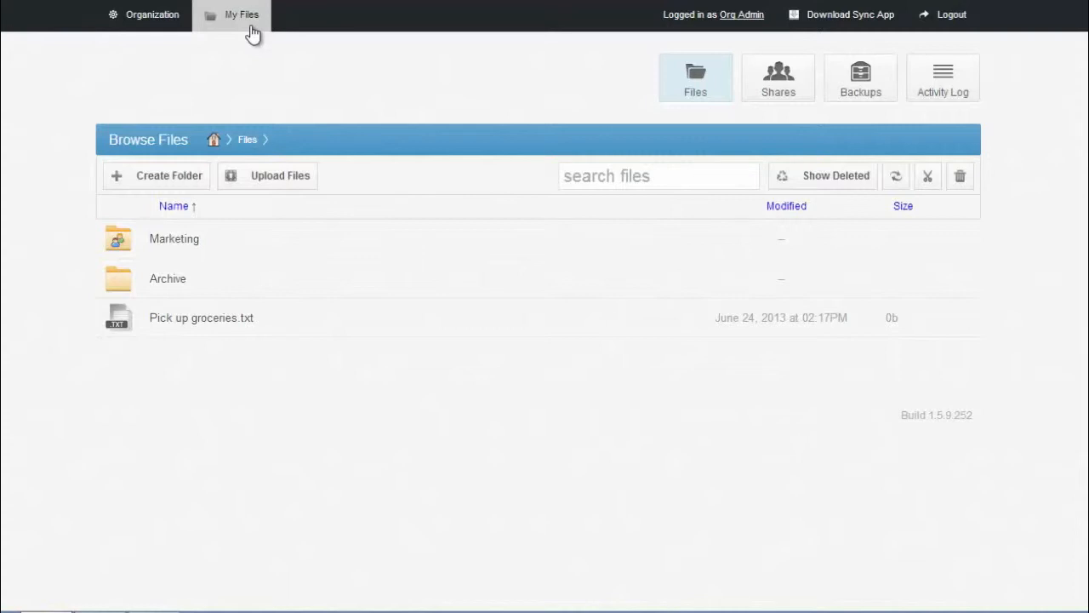
pyautogui.moveTo(330, 595)
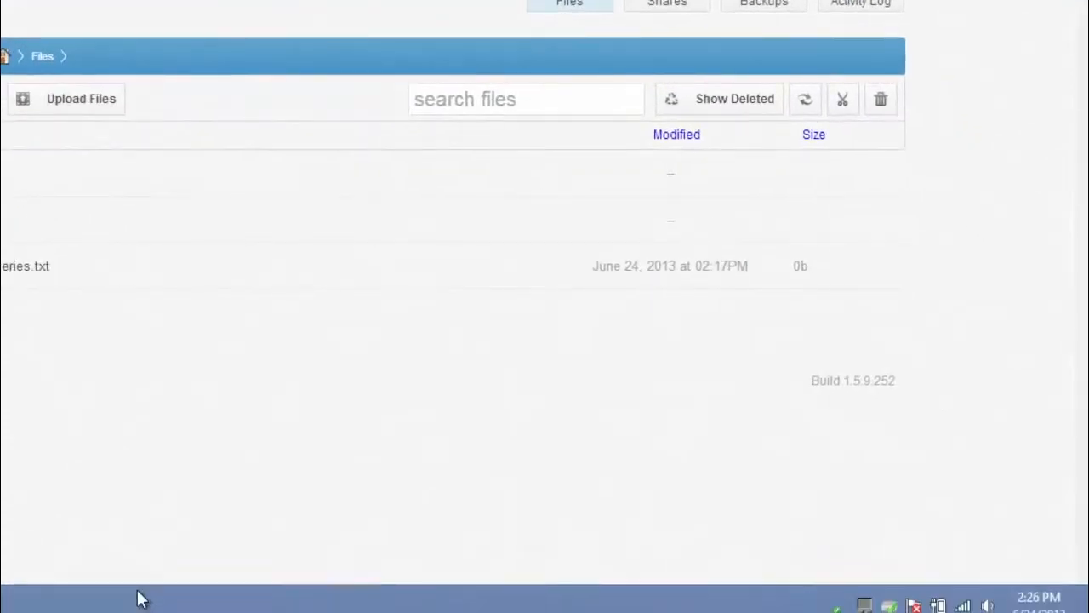
pyautogui.rightClick(836, 596)
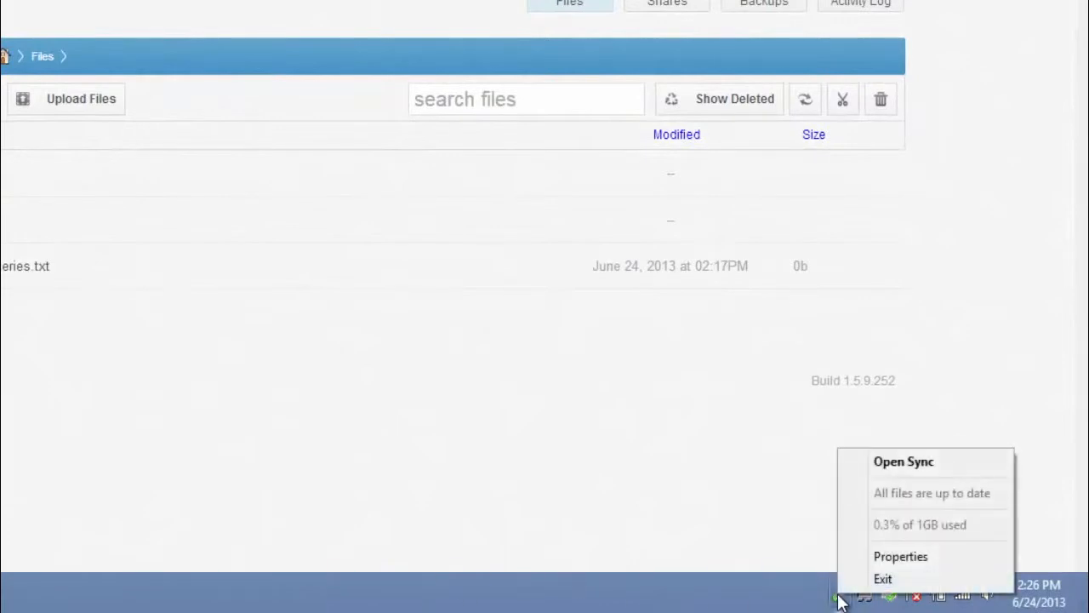
pyautogui.click(864, 467)
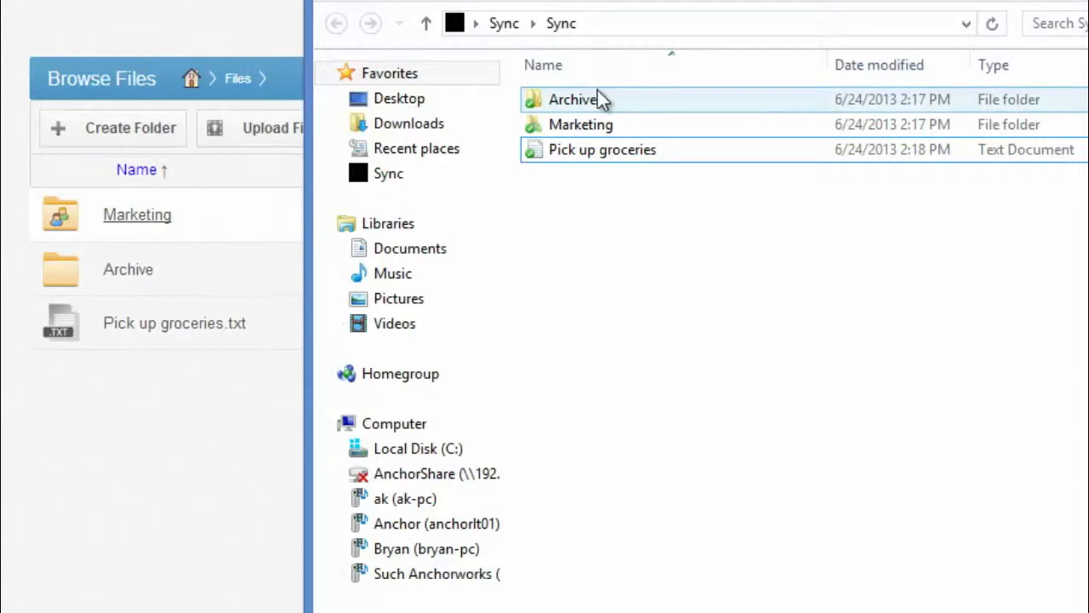
pyautogui.moveTo(545, 2); pyautogui.dragTo(286, 0)
# Create a new text document named "Run an errand" in the local Sync folder.
pyautogui.rightClick(395, 211)
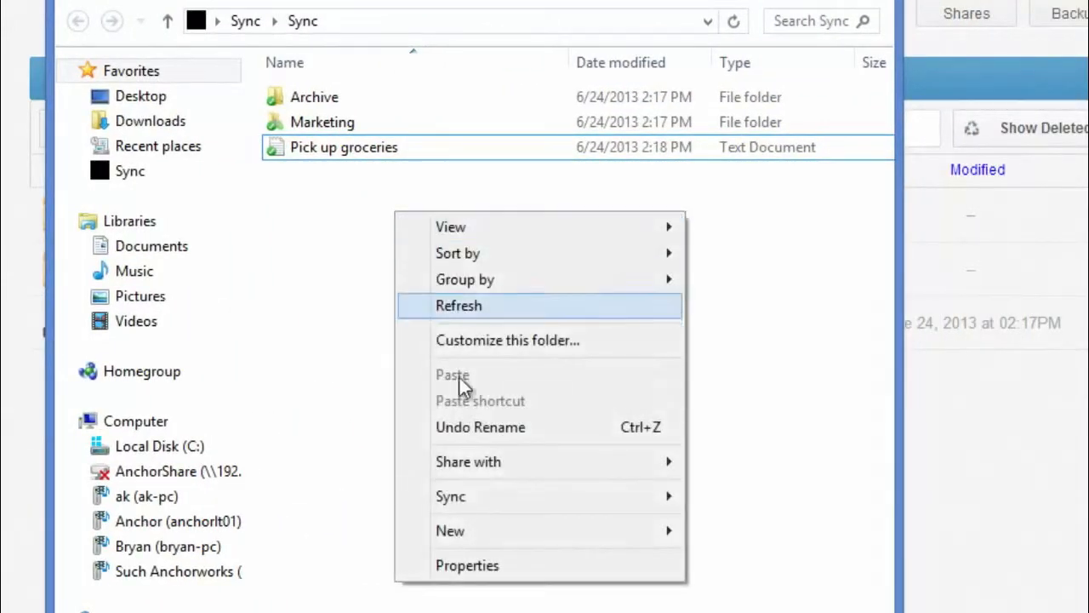
pyautogui.moveTo(455, 536)
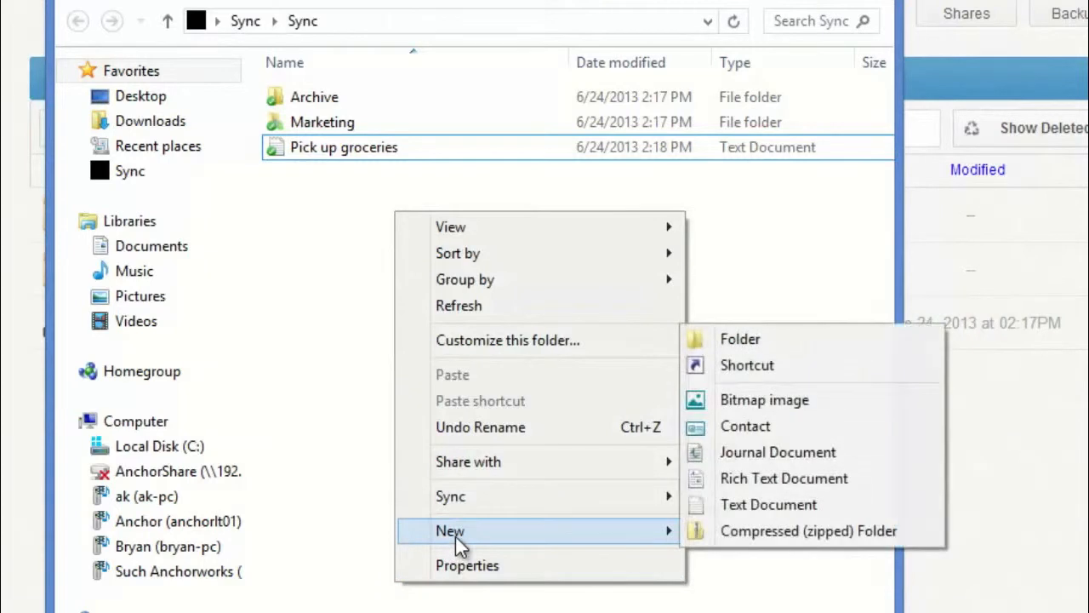
pyautogui.click(756, 503)
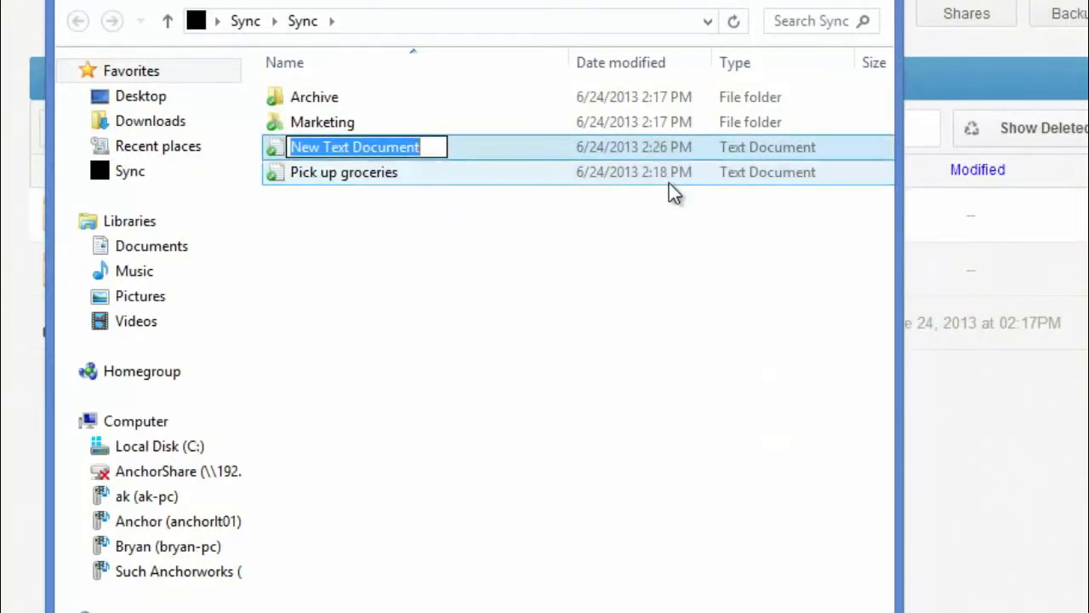
pyautogui.press('BackSpace')
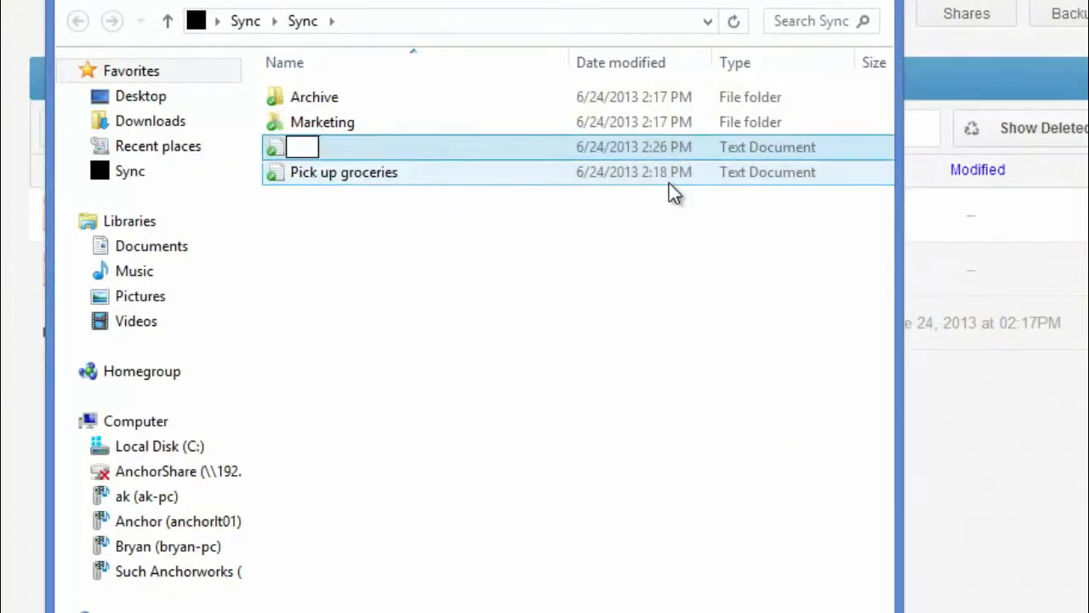
pyautogui.write('Run an errand')
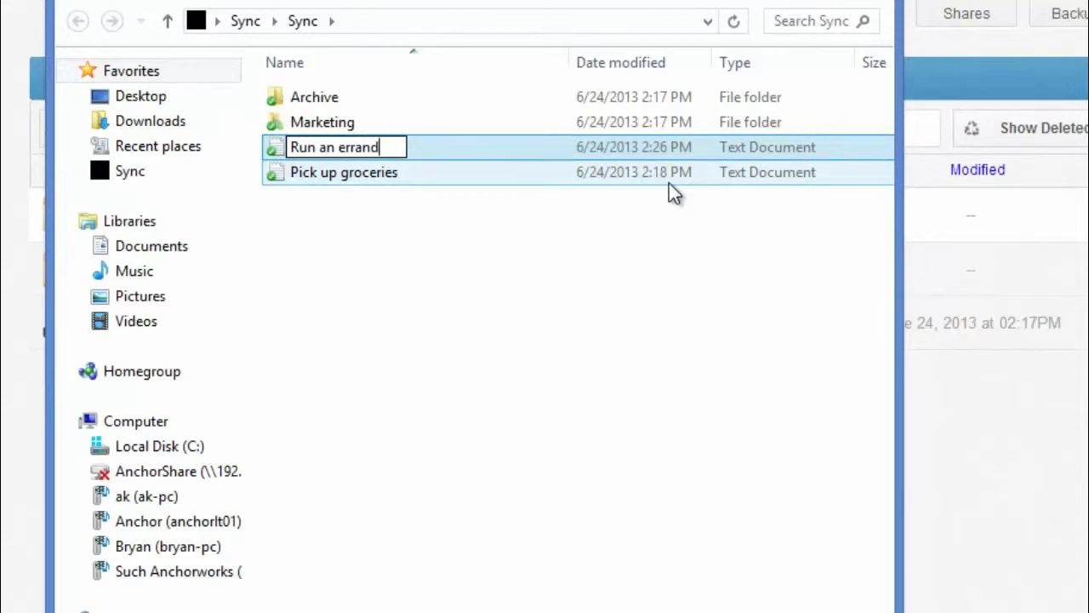
pyautogui.click(606, 240)
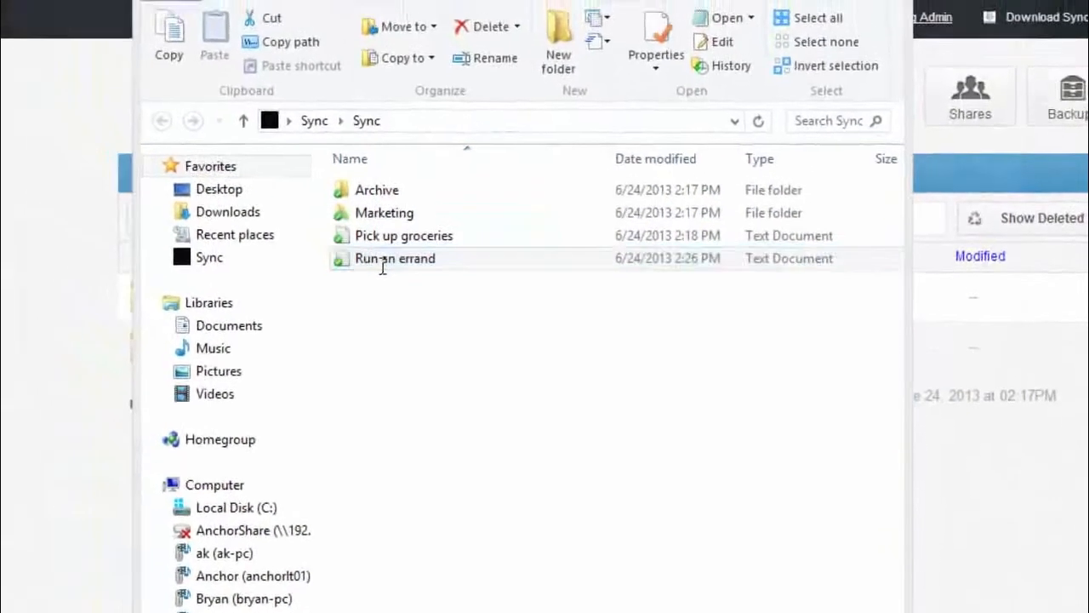
# Write "Take dog to park" and, after a blank line, "Dont forget to pick up laundry" in the Run an errand document; save and close it.
pyautogui.doubleClick(382, 260)
pyautogui.write('Take dog to park')
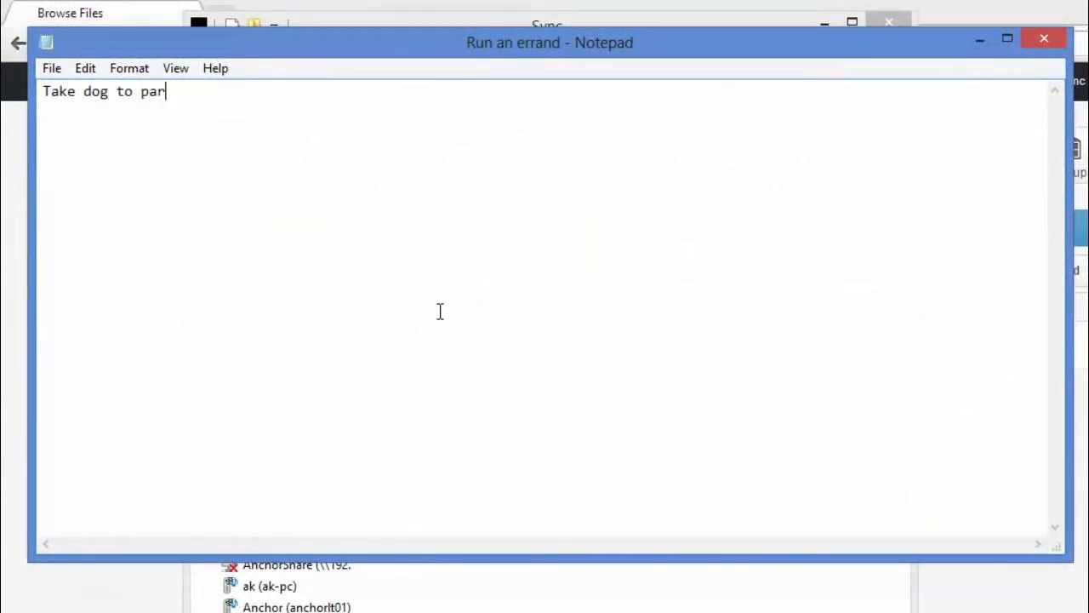
pyautogui.press('Return')
pyautogui.press('Return')
pyautogui.write('Dont forge')
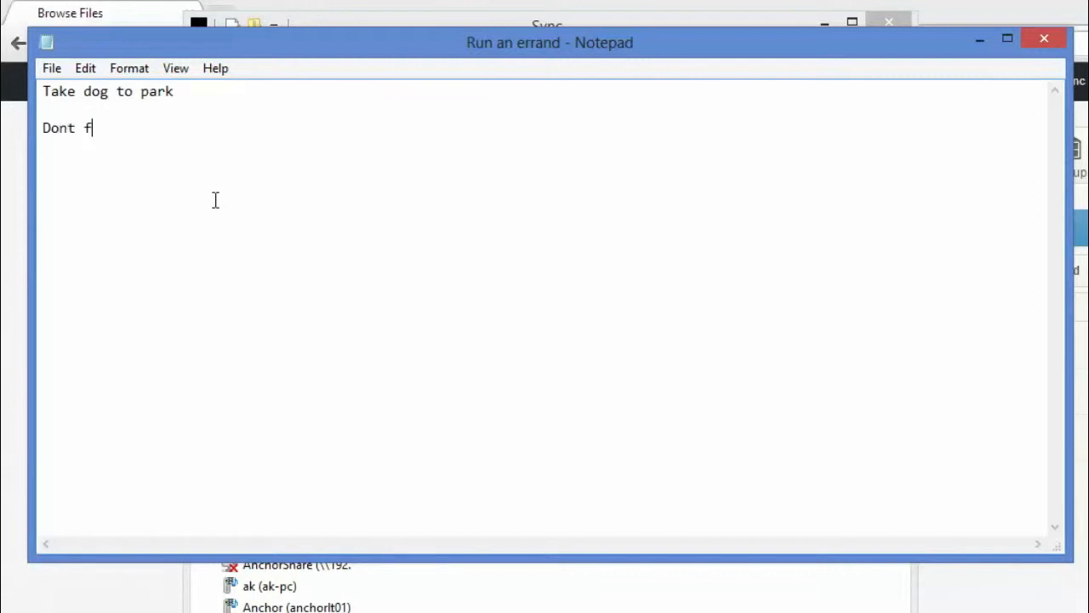
pyautogui.write('t to pi')
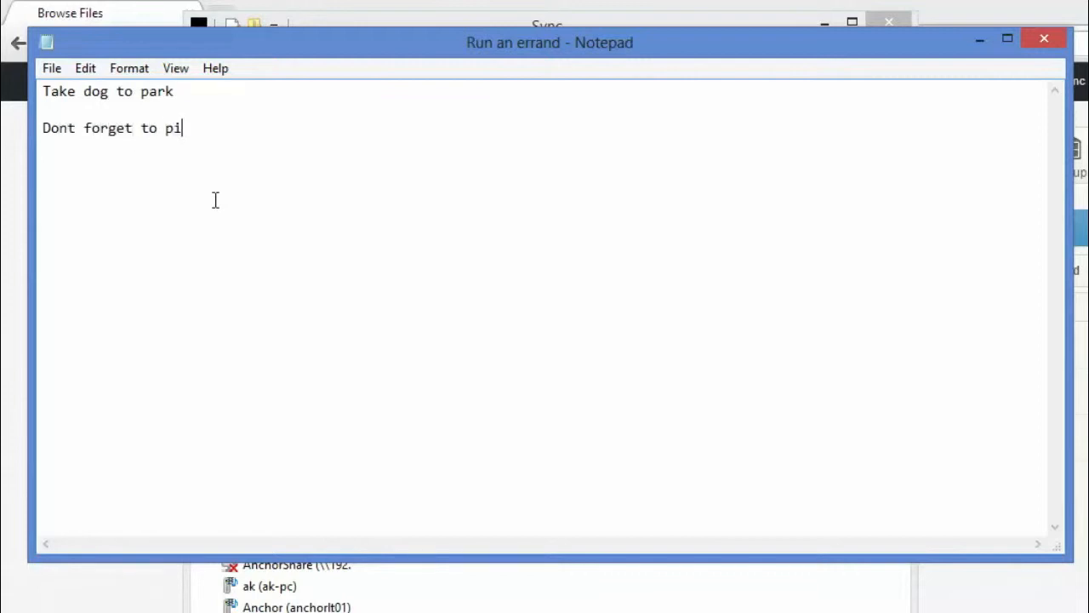
pyautogui.write('ck up laundry')
pyautogui.click(47, 69)
pyautogui.click(99, 139)
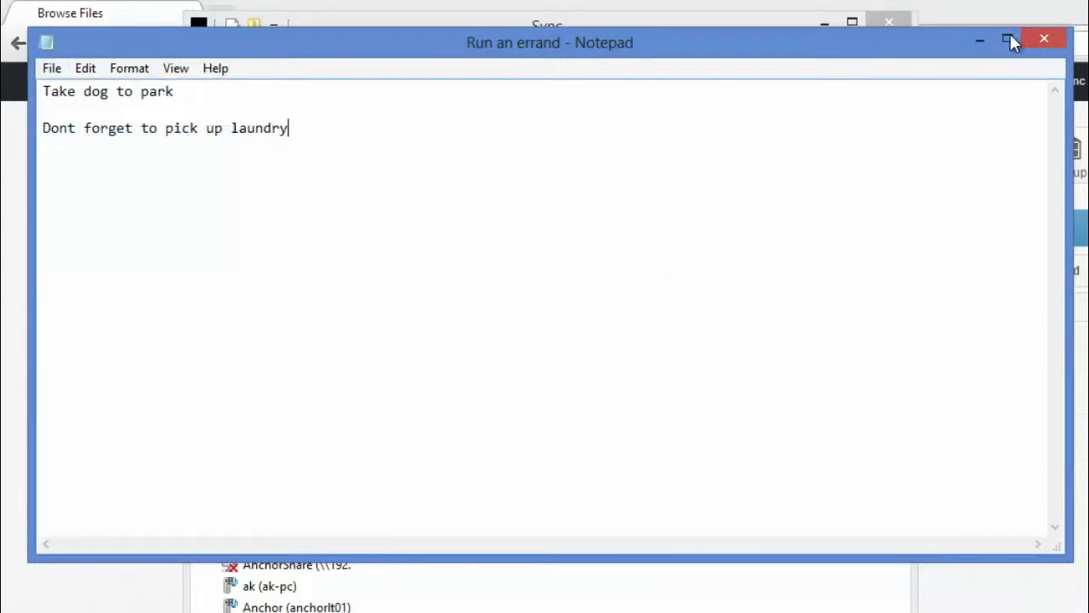
pyautogui.click(1041, 32)
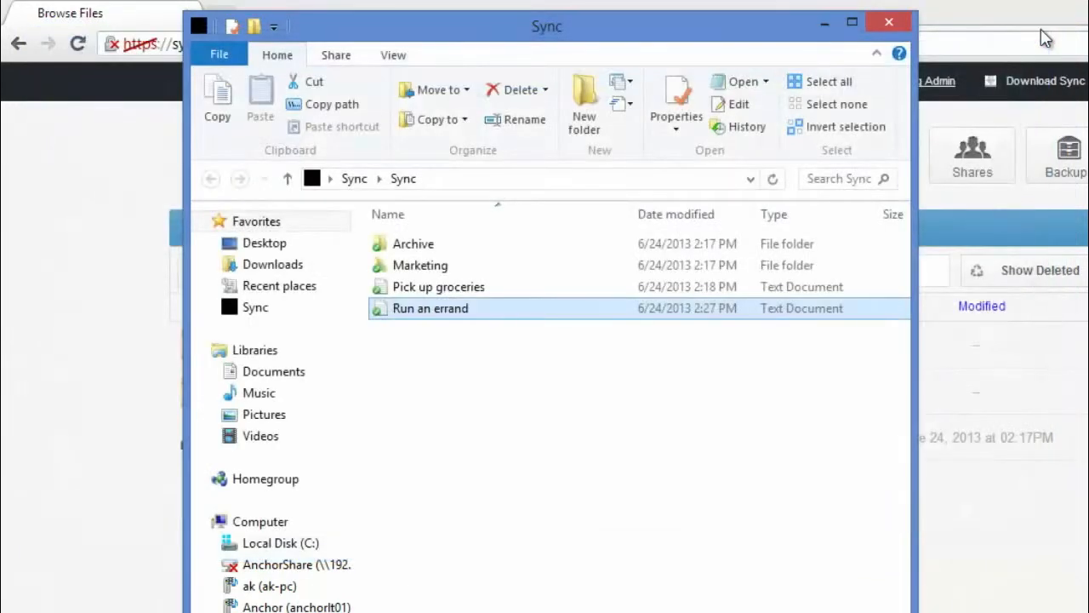
# Close the local Sync folder and view the revisions of Run an errand.txt in the web file list.
pyautogui.click(889, 23)
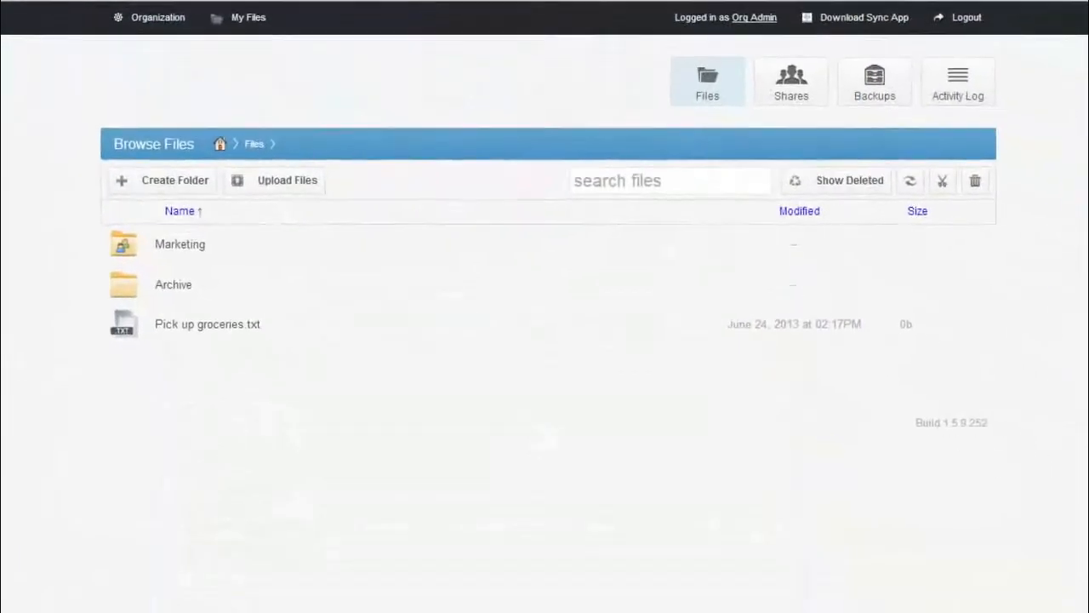
pyautogui.click(249, 20)
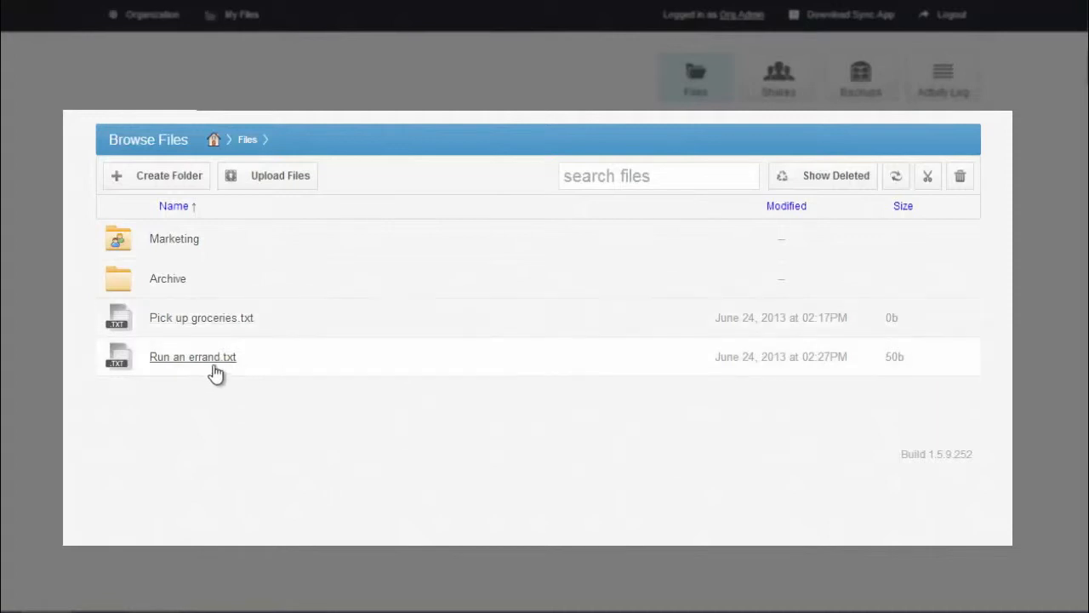
pyautogui.rightClick(160, 362)
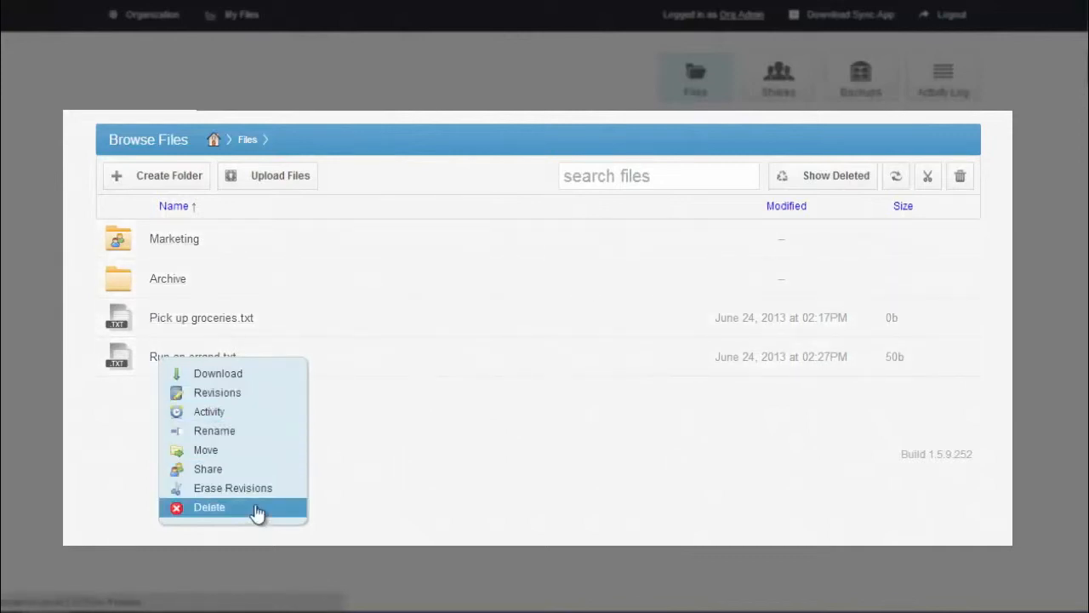
pyautogui.click(217, 396)
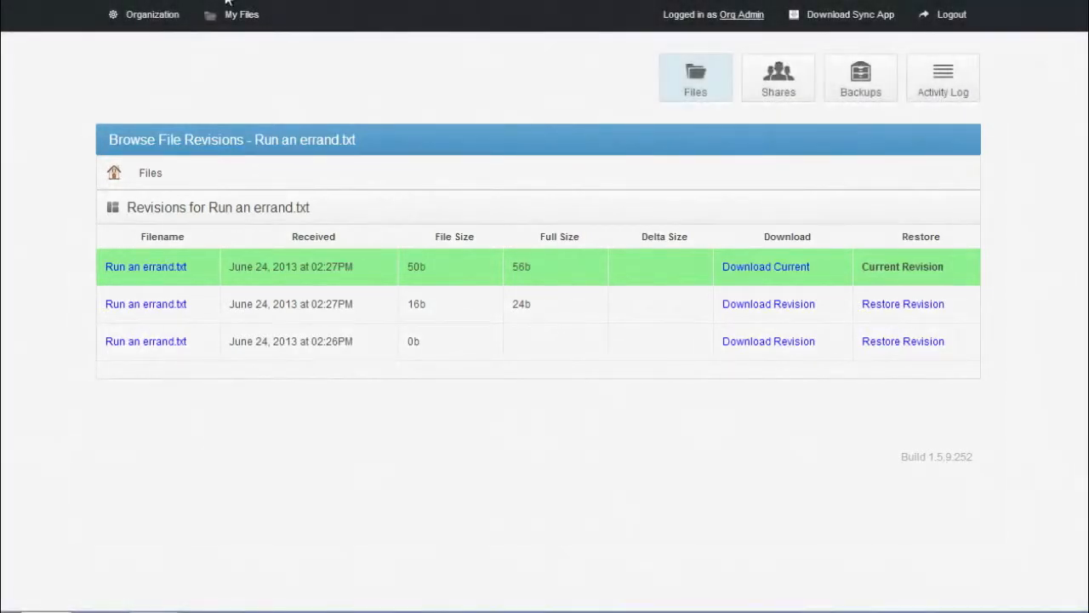
# Share the Archive folder from the file list, setting link expiry to 2013-06-27 and a unique link for each person.
pyautogui.click(233, 15)
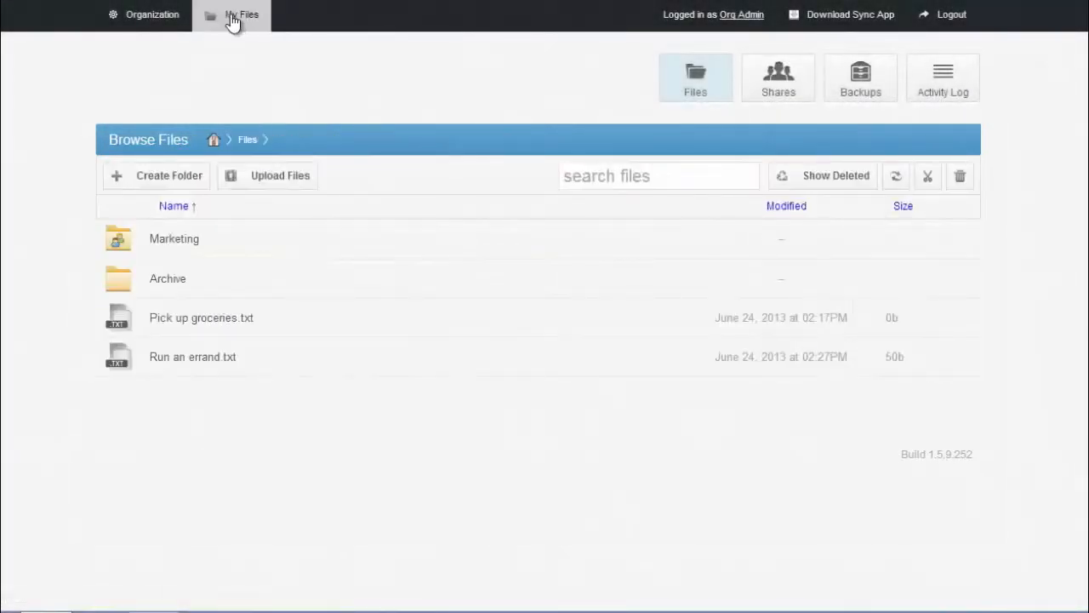
pyautogui.rightClick(166, 294)
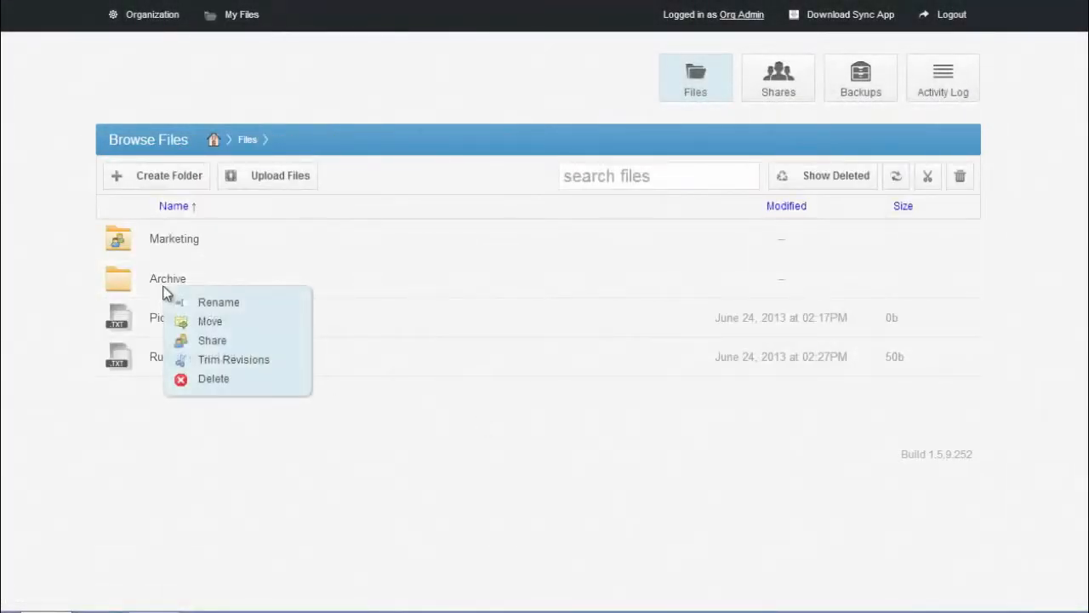
pyautogui.click(229, 344)
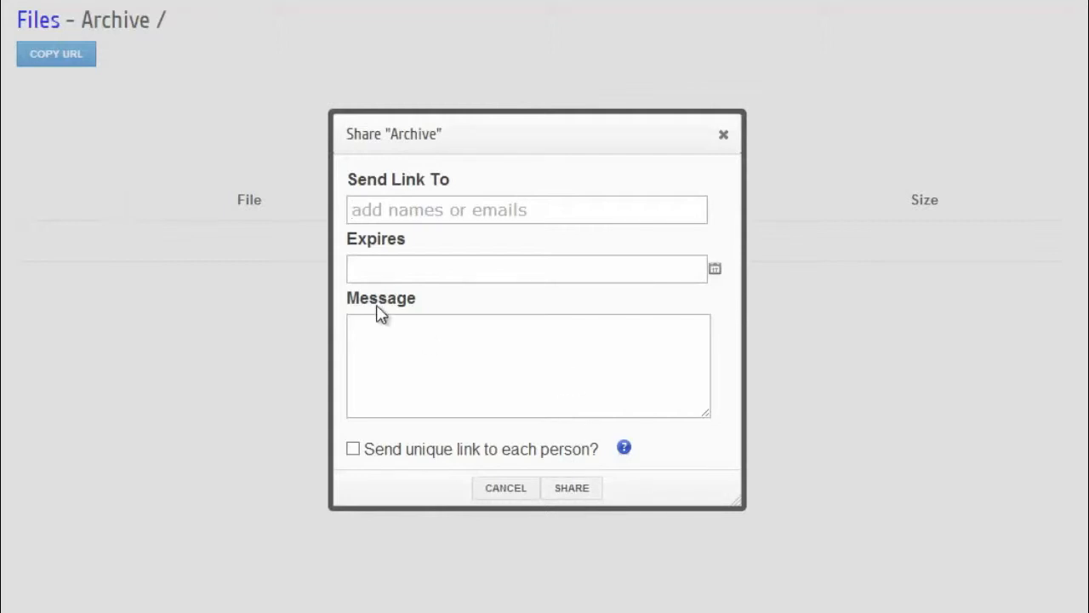
pyautogui.click(715, 270)
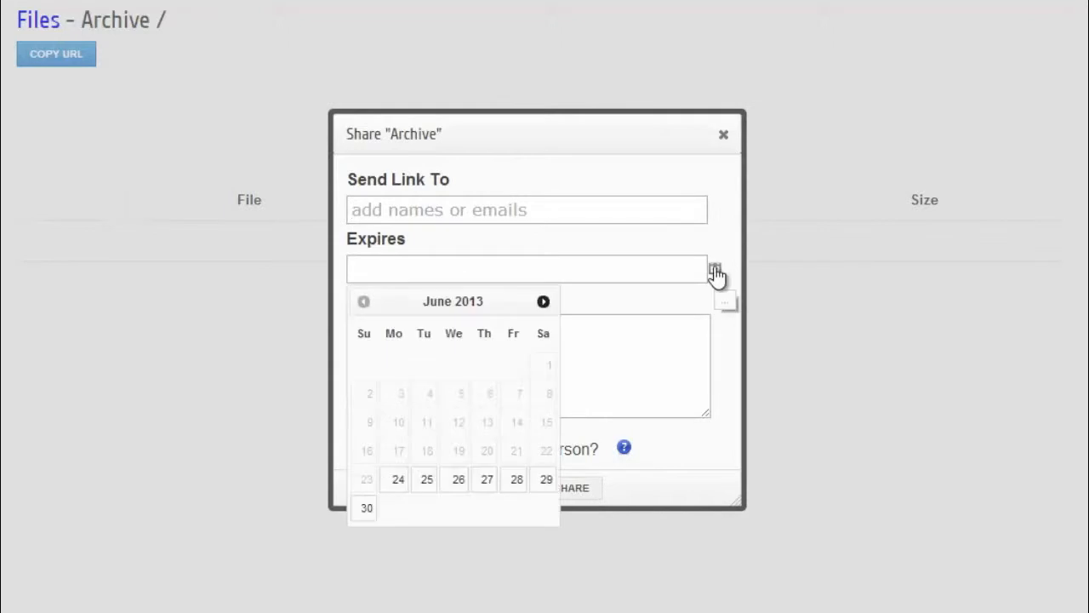
pyautogui.click(482, 487)
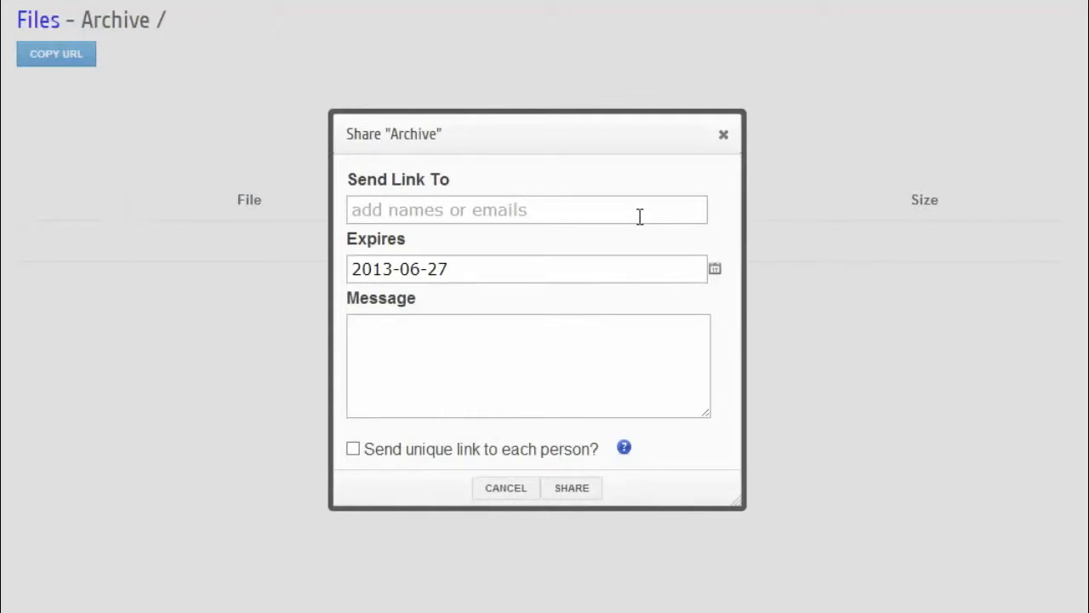
pyautogui.click(353, 450)
pyautogui.moveTo(593, 450); pyautogui.dragTo(246, 460)
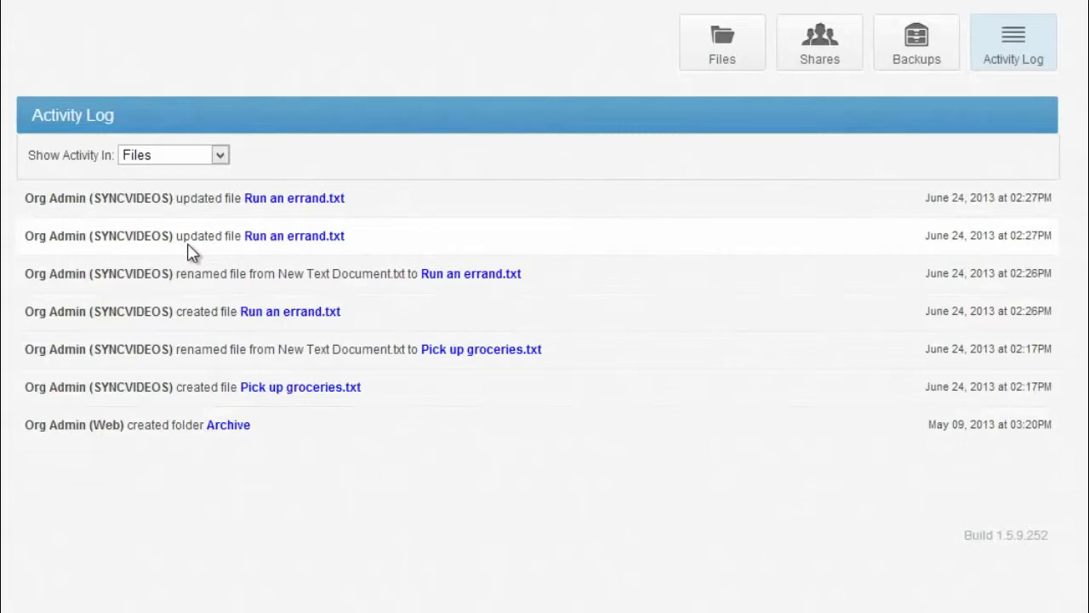
# View the list of team shares and shared files, and the available sync app downloads.
pyautogui.click(817, 72)
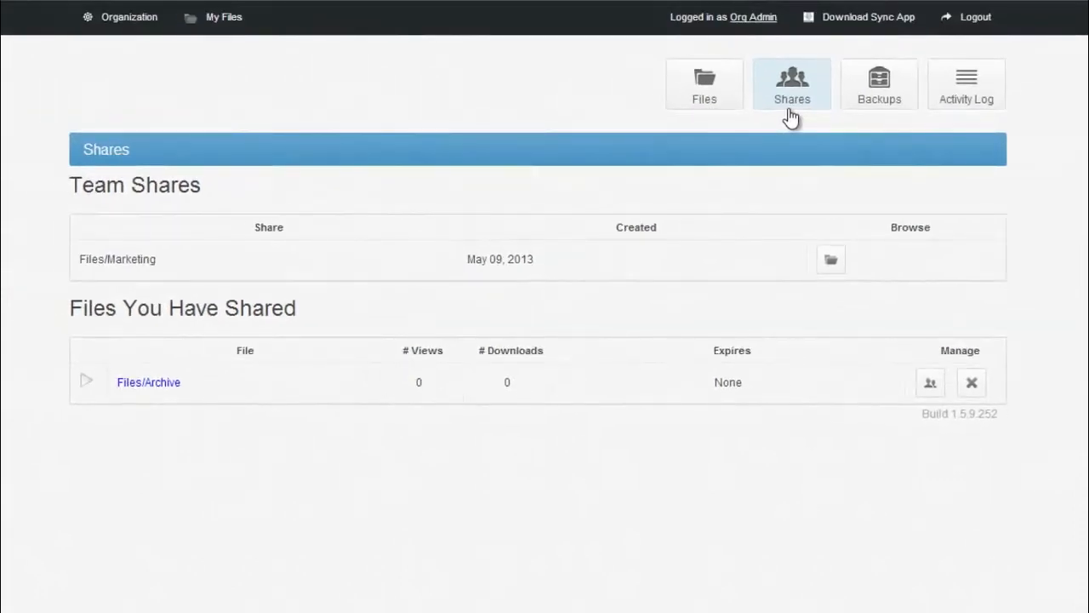
pyautogui.click(902, 18)
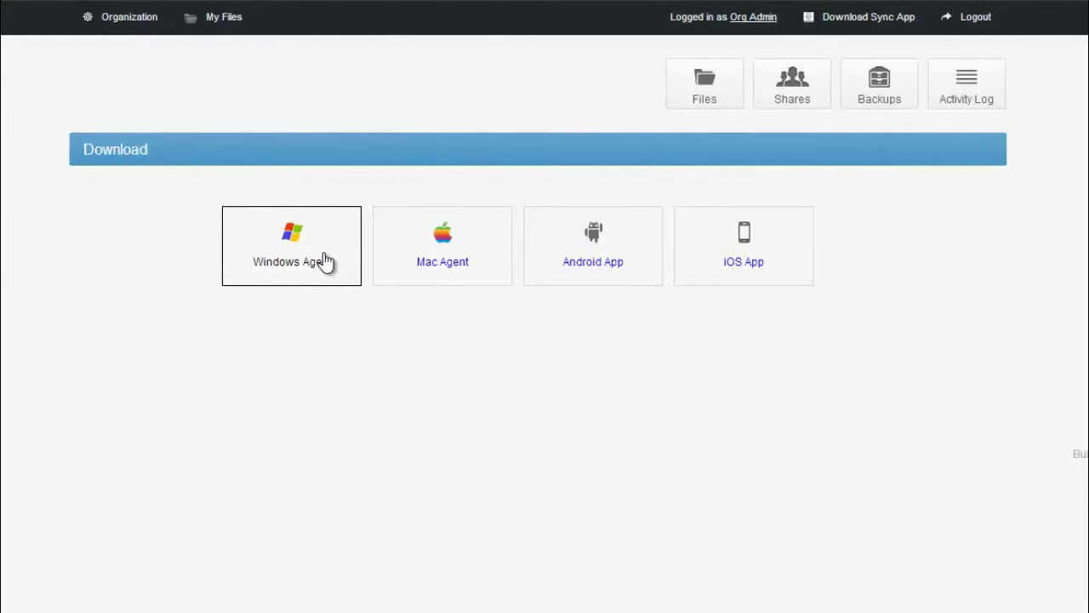
# Enable folder mapping for the SYNCVIDEOS machine that belongs to Default Organization.
pyautogui.click(107, 30)
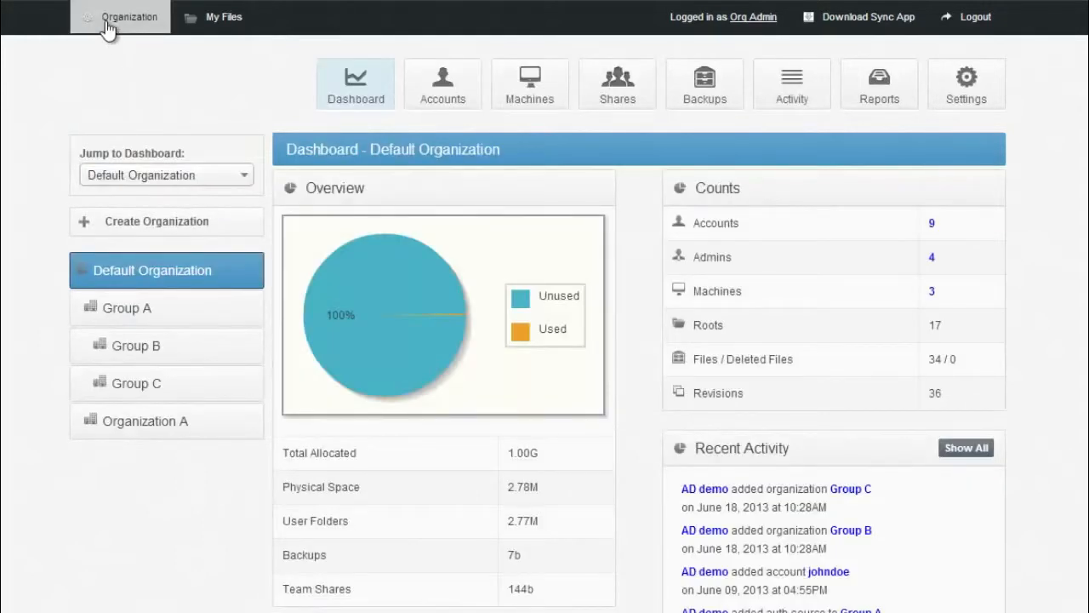
pyautogui.click(505, 82)
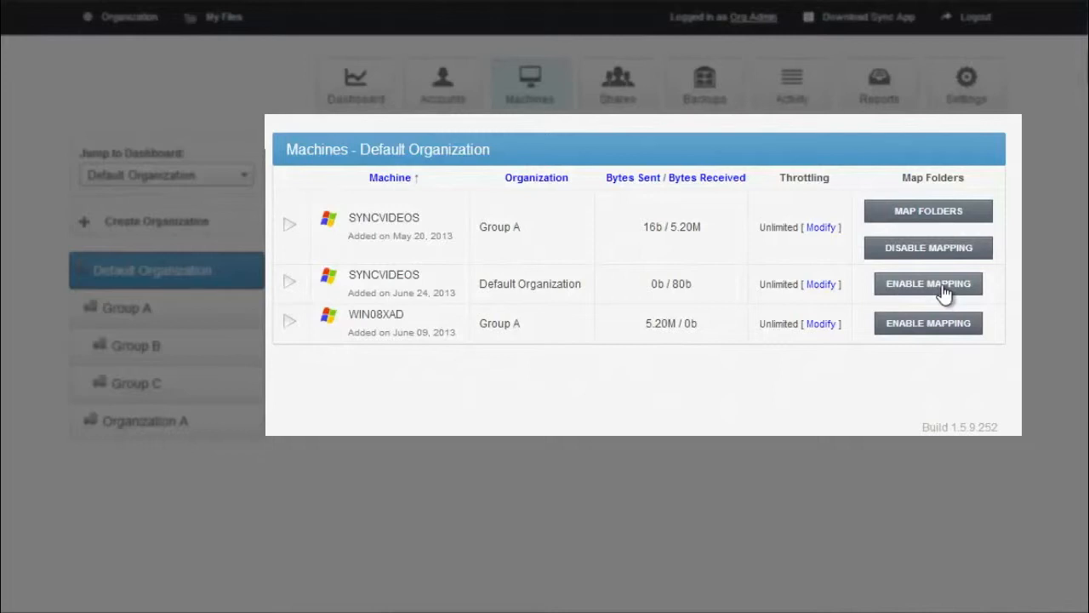
pyautogui.click(942, 290)
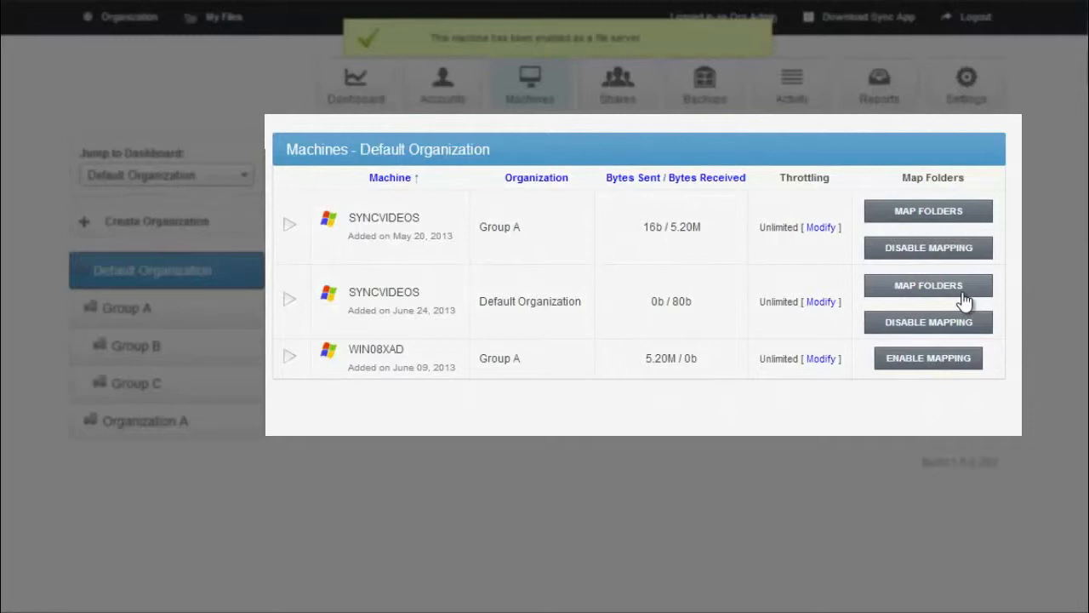
# Select the Back Me Up and Share folders on drive C: of the Default Organization's SYNCVIDEOS machine for mapping.
pyautogui.click(963, 299)
pyautogui.click(296, 237)
pyautogui.click(313, 258)
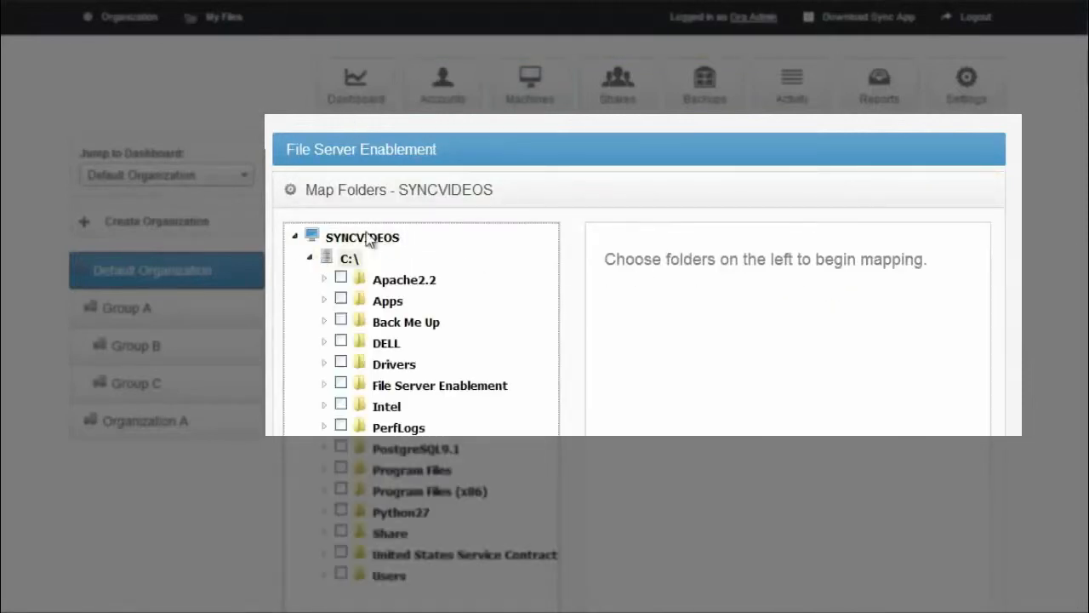
pyautogui.scroll(-1, 343, 563)
pyautogui.click(325, 519)
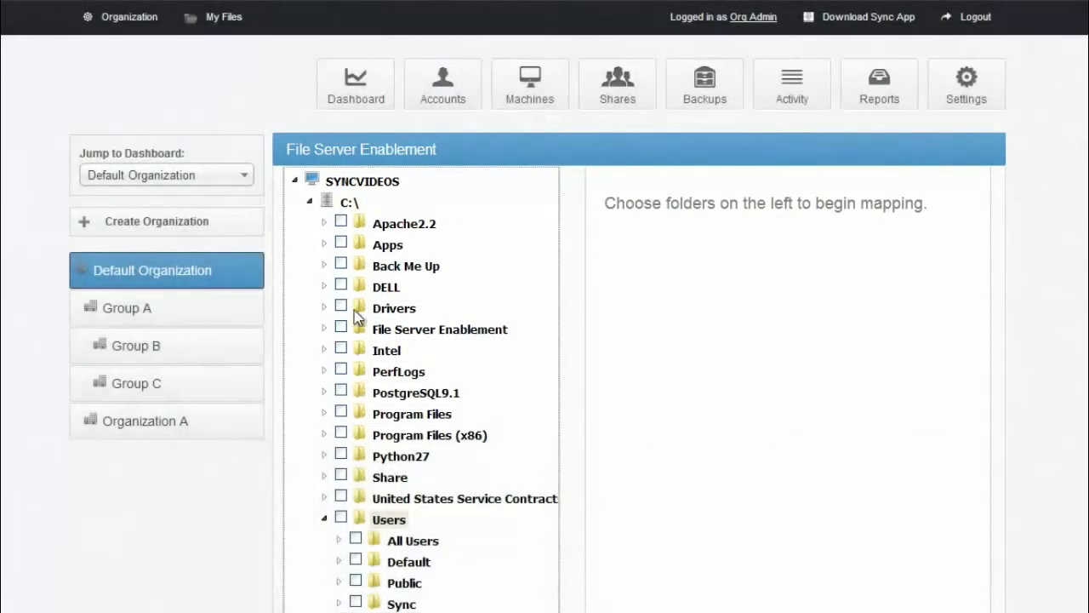
pyautogui.click(341, 264)
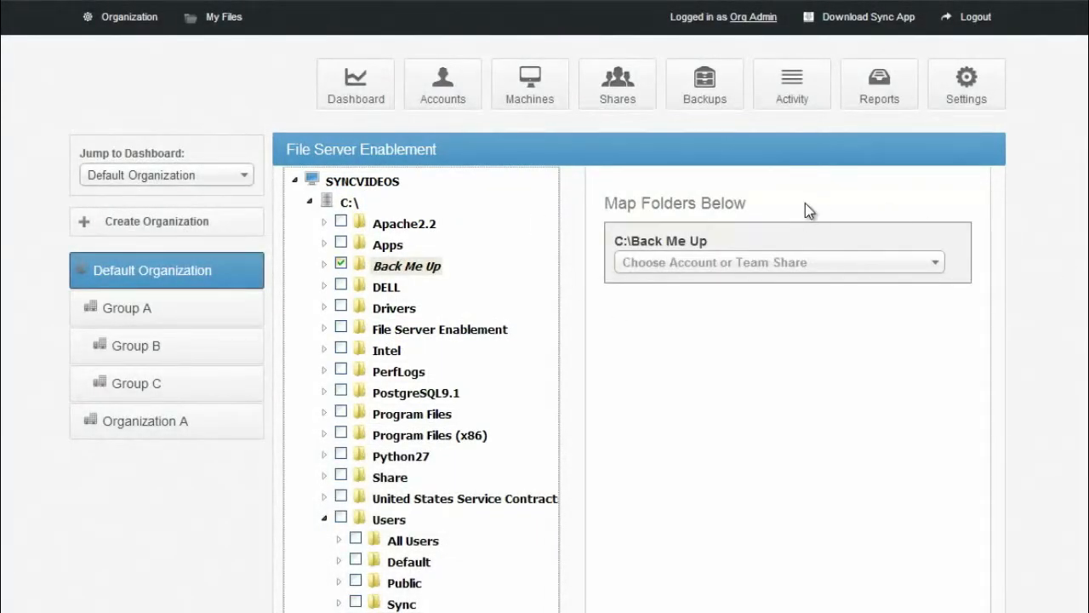
pyautogui.click(341, 477)
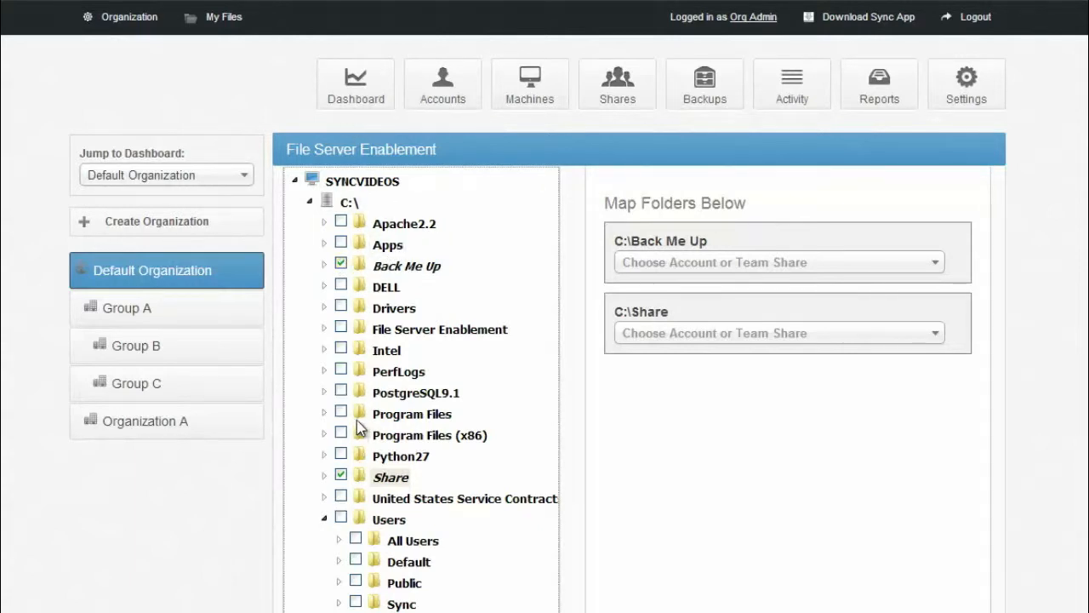
# Map the C:\Back Me Up folder to the Sales team share.
pyautogui.click(773, 271)
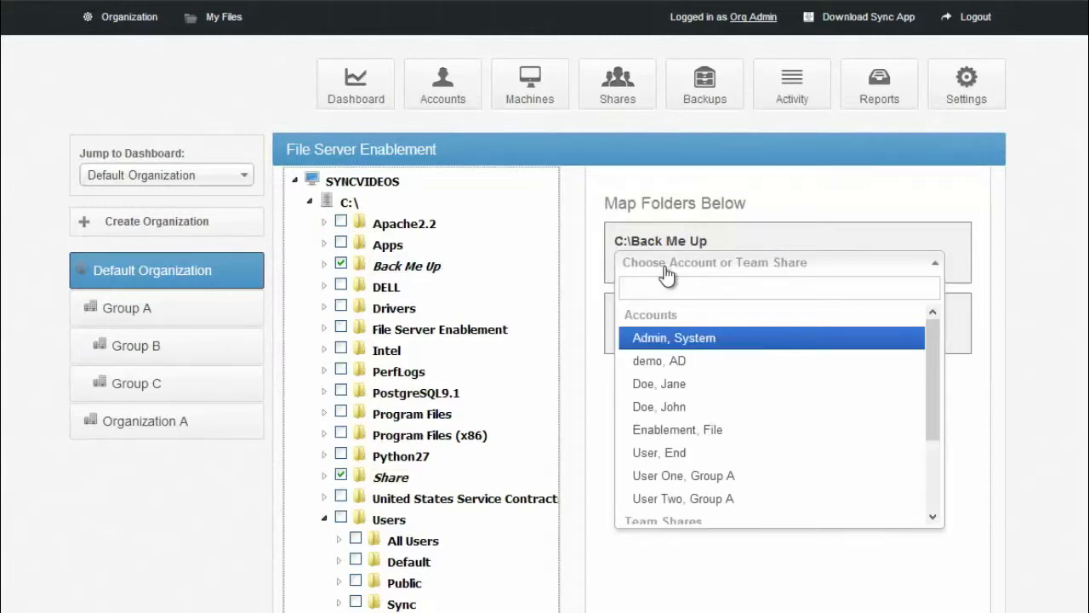
pyautogui.moveTo(933, 363); pyautogui.dragTo(940, 426)
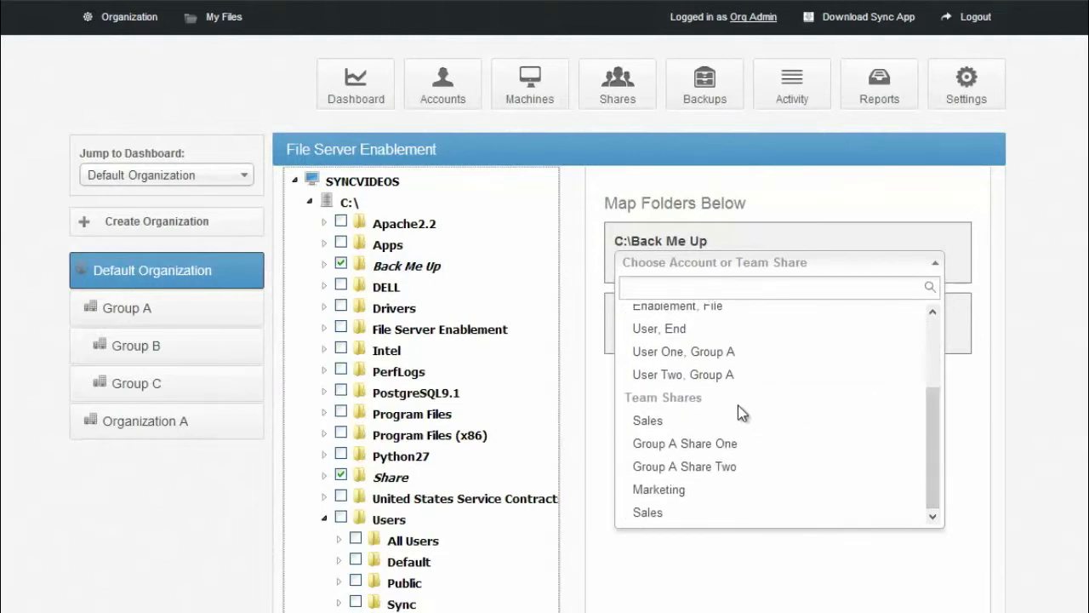
pyautogui.click(737, 421)
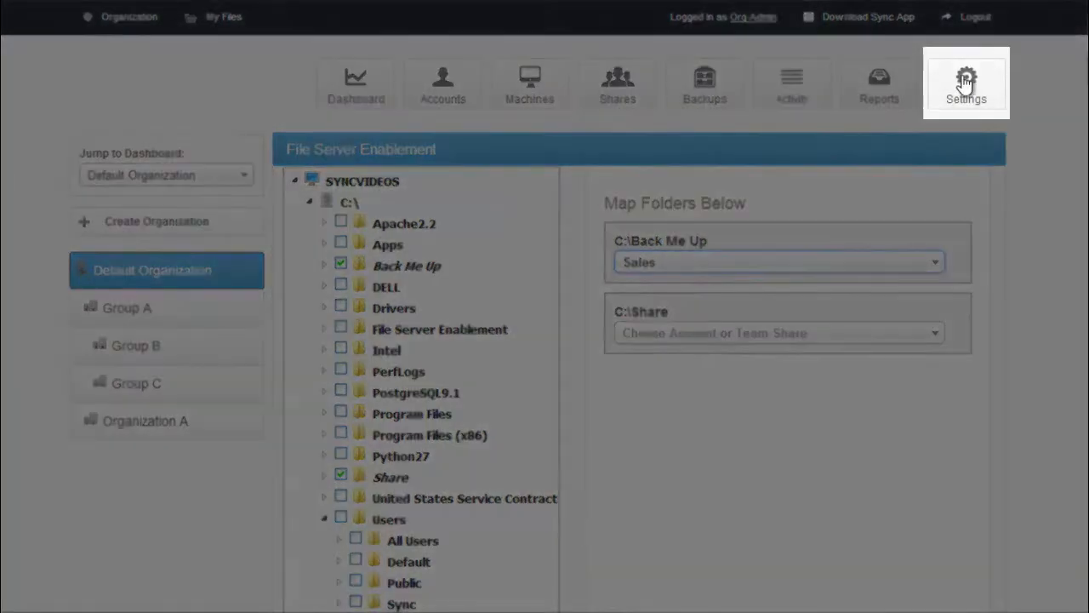
# Review Default Organization's general and policy settings, and open the form for creating an organization under it.
pyautogui.click(966, 81)
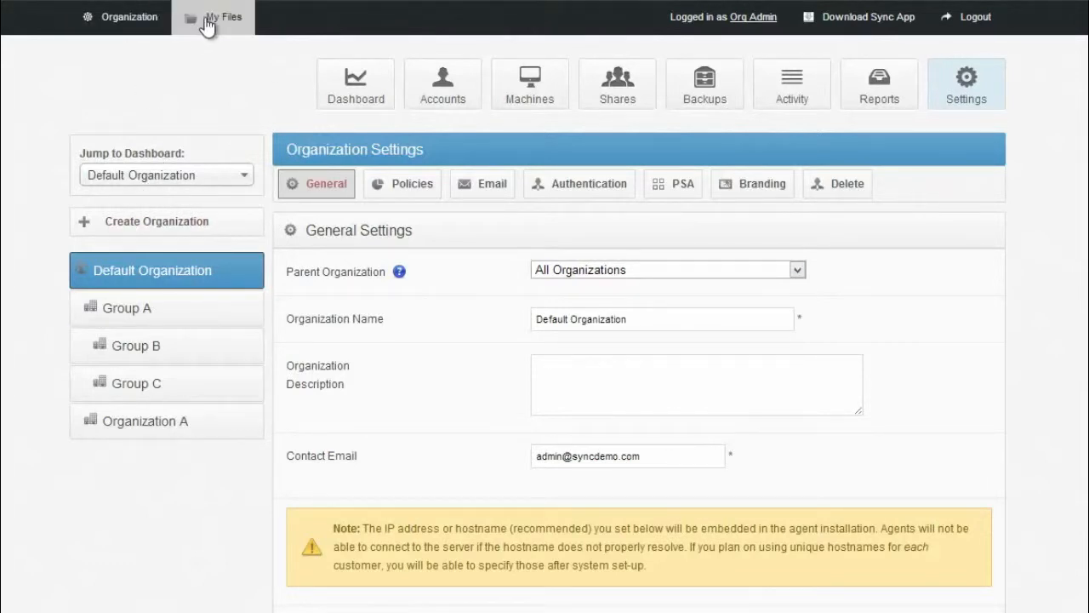
pyautogui.click(384, 189)
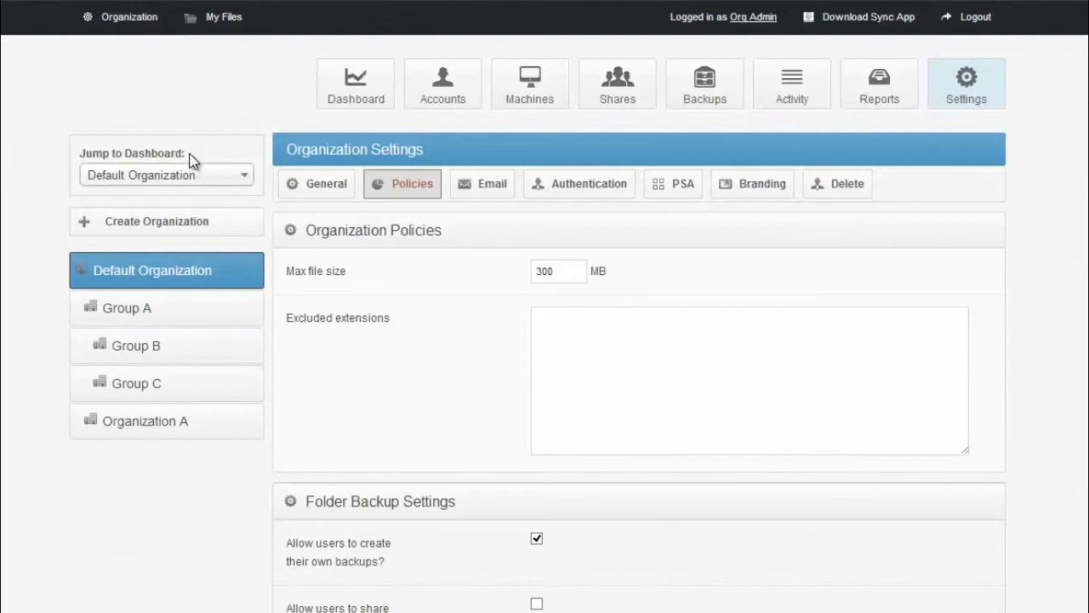
pyautogui.click(238, 228)
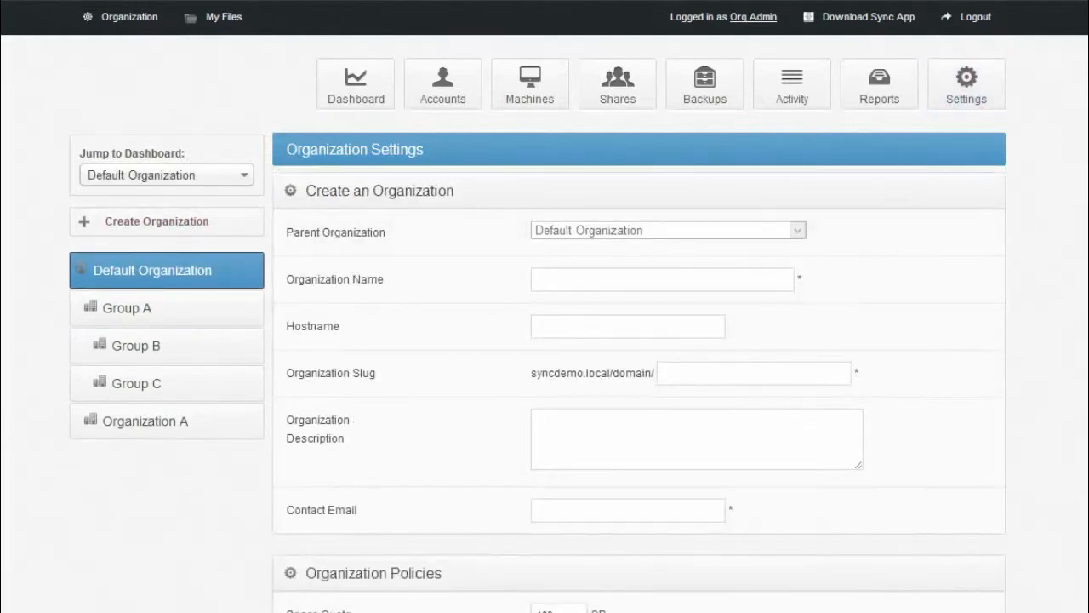
# Set the new organization's space quota to 1000024 GB and review its list of excluded extensions.
pyautogui.scroll(-5, 638, 392)
pyautogui.scroll(1, 638, 388)
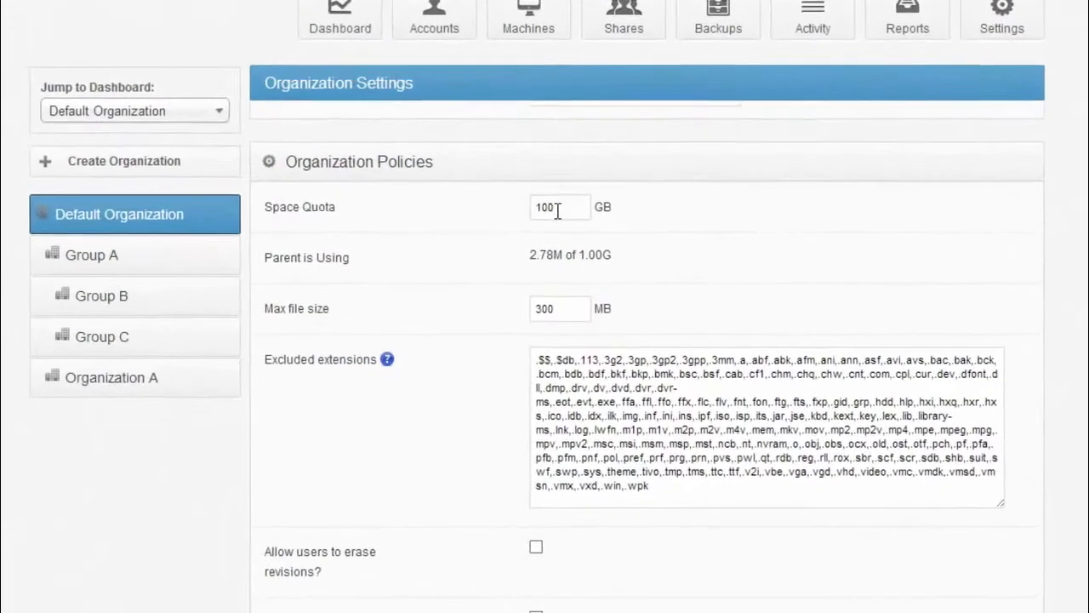
pyautogui.click(557, 264)
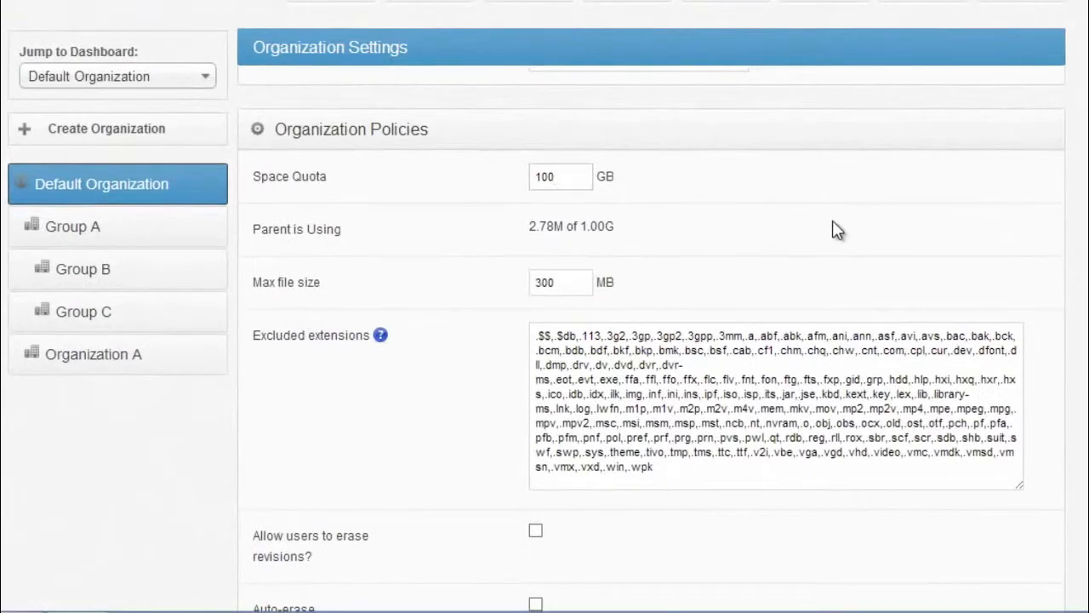
pyautogui.press('BackSpace')
pyautogui.write('24')
pyautogui.press('BackSpace')
pyautogui.press('BackSpace')
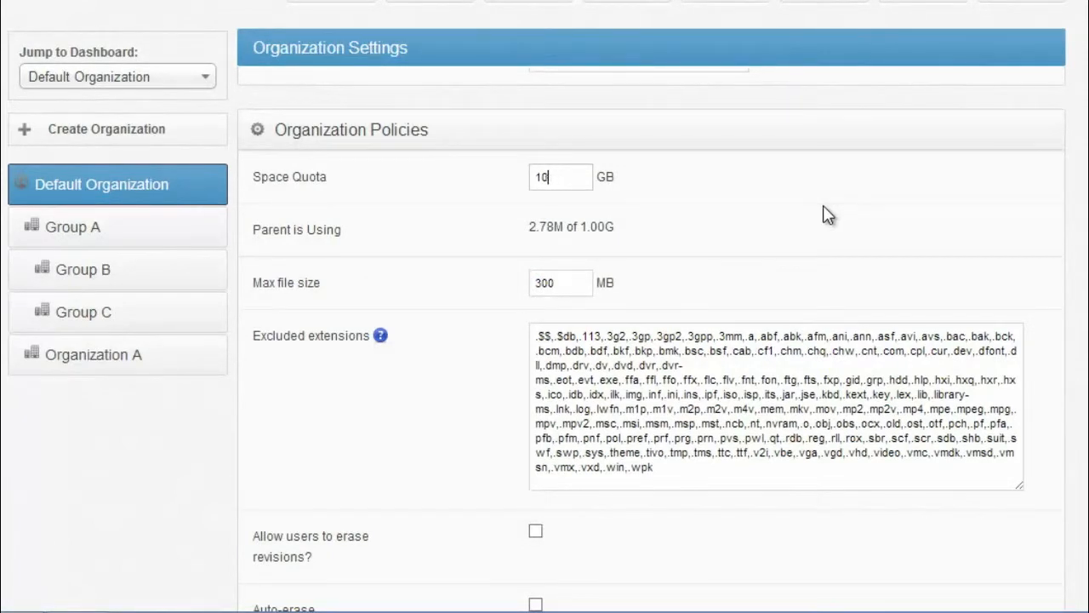
pyautogui.write('00024')
pyautogui.moveTo(686, 471); pyautogui.dragTo(474, 331)
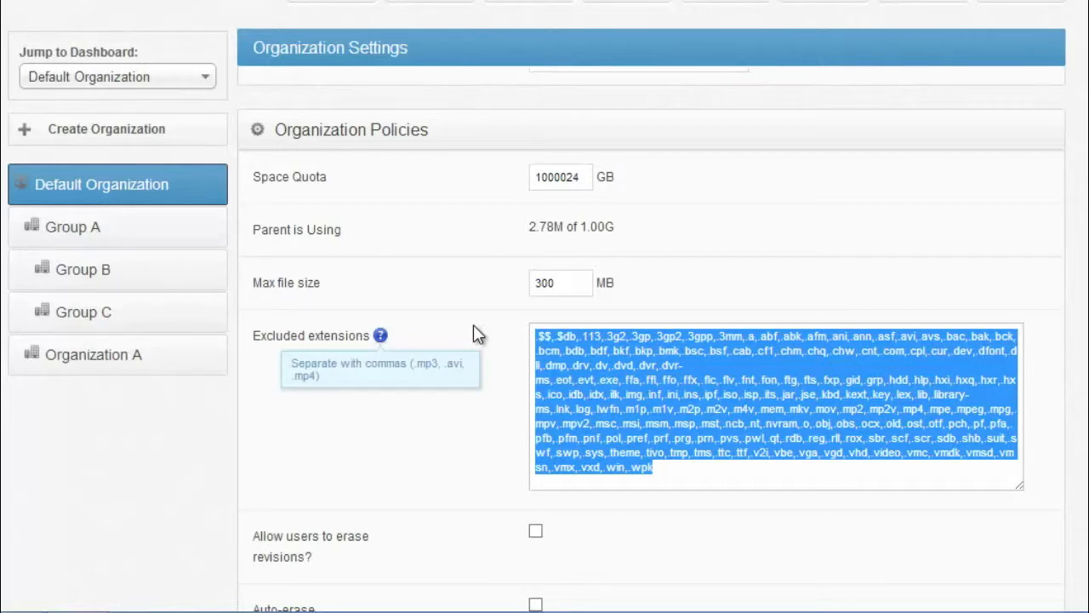
pyautogui.click(776, 285)
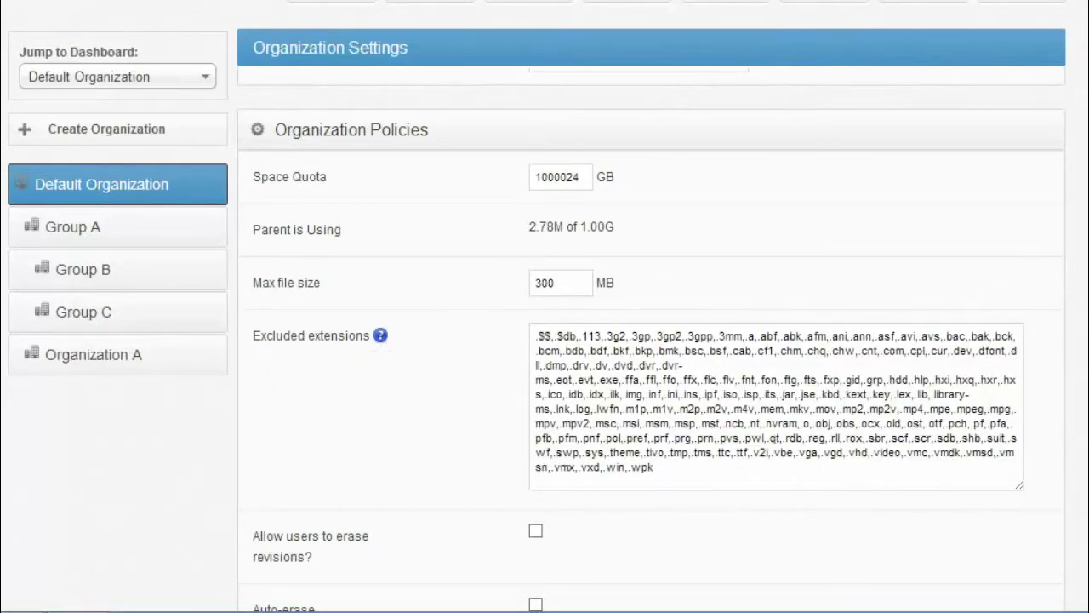
# Try out the policy that allows users to erase revisions in the new organization.
pyautogui.scroll(-5, 1083, 226)
pyautogui.scroll(1, 657, 347)
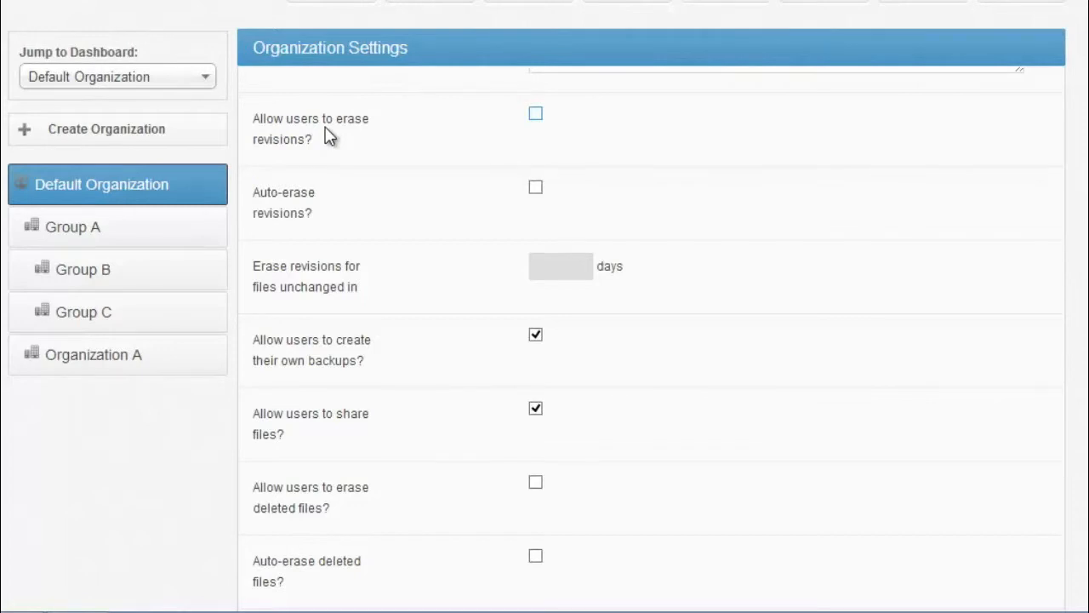
pyautogui.click(535, 114)
pyautogui.moveTo(340, 151)
pyautogui.mouseDown()
pyautogui.moveTo(272, 136)
pyautogui.moveTo(244, 115)
pyautogui.moveTo(242, 127)
pyautogui.mouseUp()
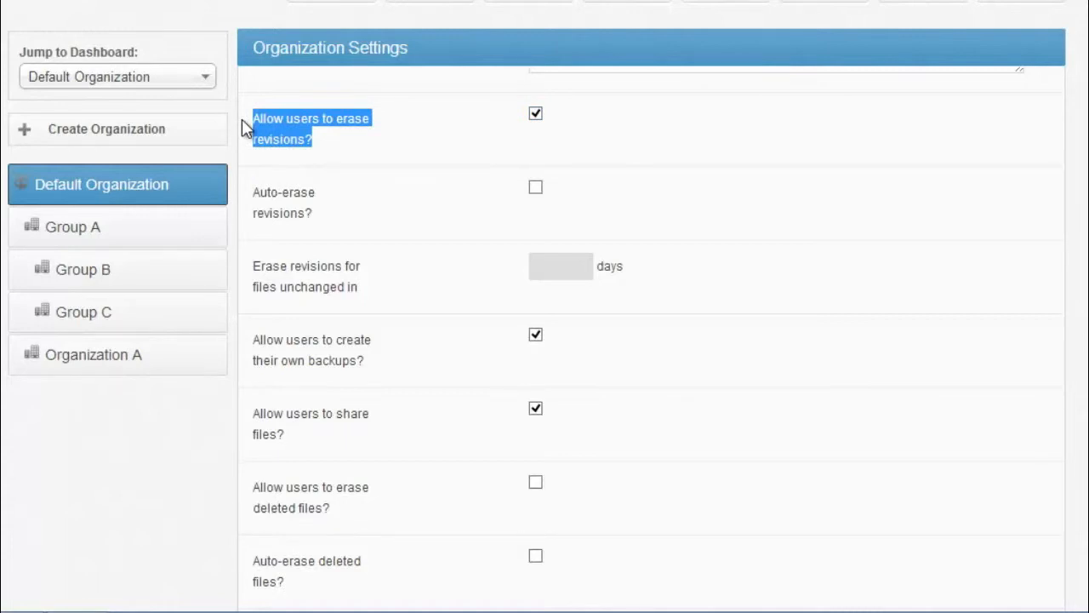
pyautogui.click(536, 114)
pyautogui.click(453, 168)
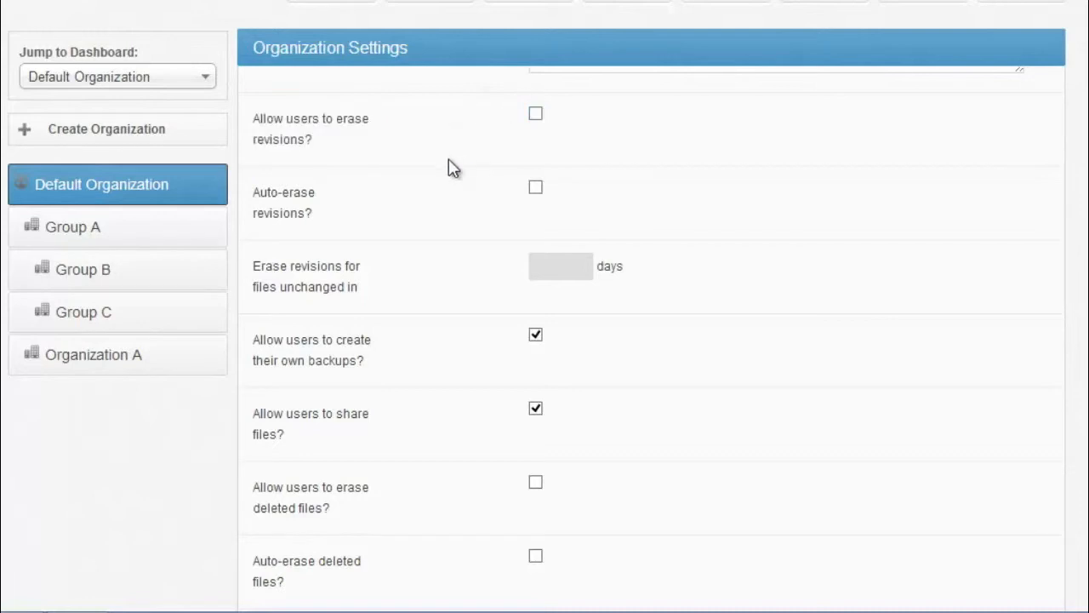
# Enable auto-erase of revisions for files unchanged in 365 days in the new organization's policies.
pyautogui.click(536, 188)
pyautogui.click(583, 274)
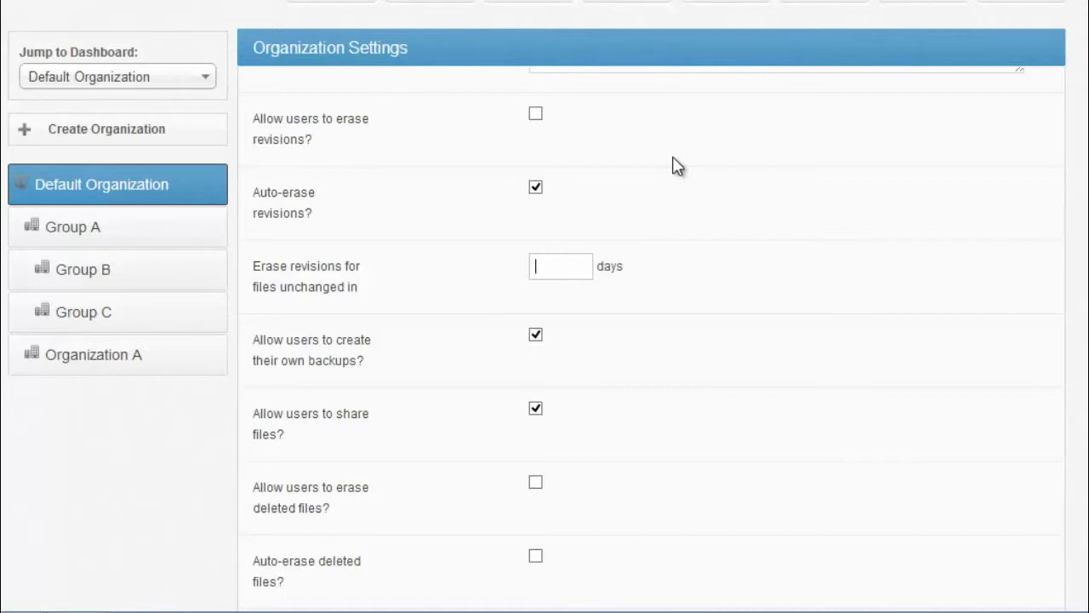
pyautogui.write('365')
pyautogui.hotkey('ctrl', 'a')
# Disallow users from sharing files in the new organization's policies.
pyautogui.scroll(-3, 651, 340)
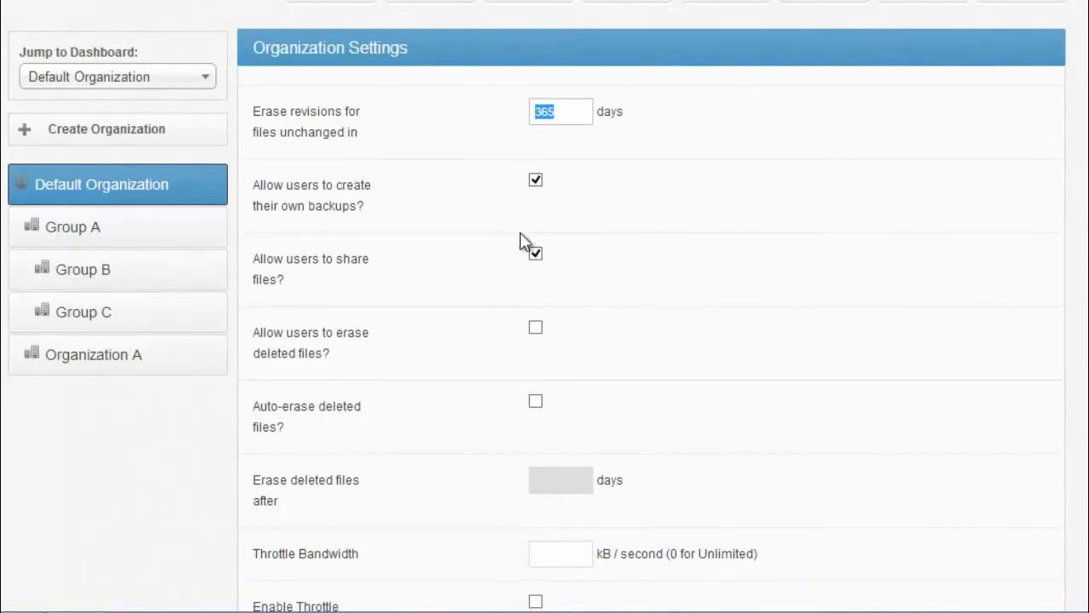
pyautogui.click(537, 255)
pyautogui.moveTo(312, 279); pyautogui.dragTo(253, 261)
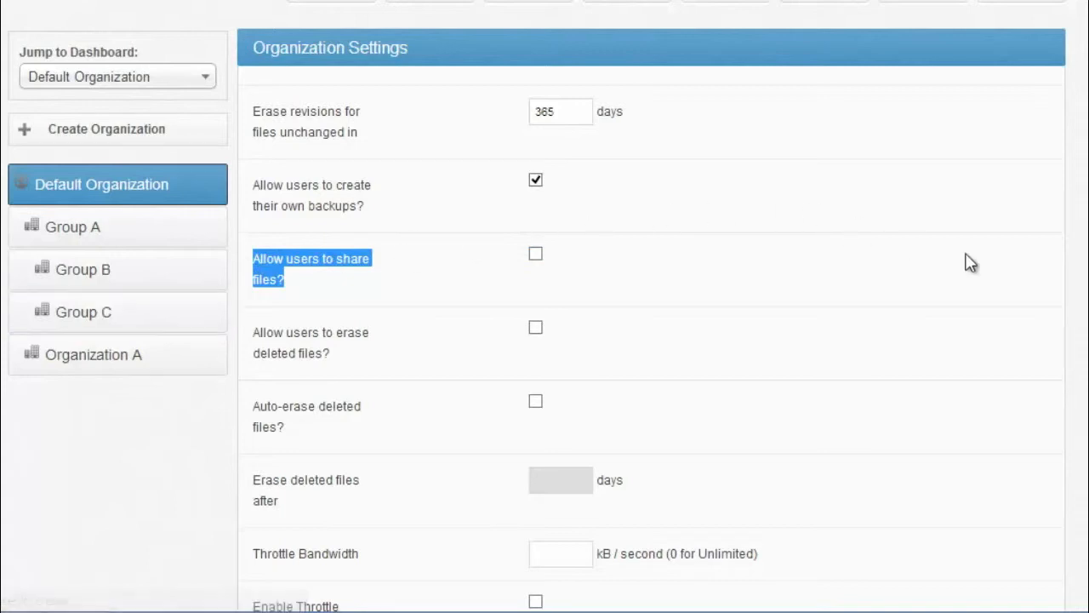
# Set the new organization's throttle bandwidth to 3000 kB / second and enable the throttle exception.
pyautogui.scroll(-3, 909, 370)
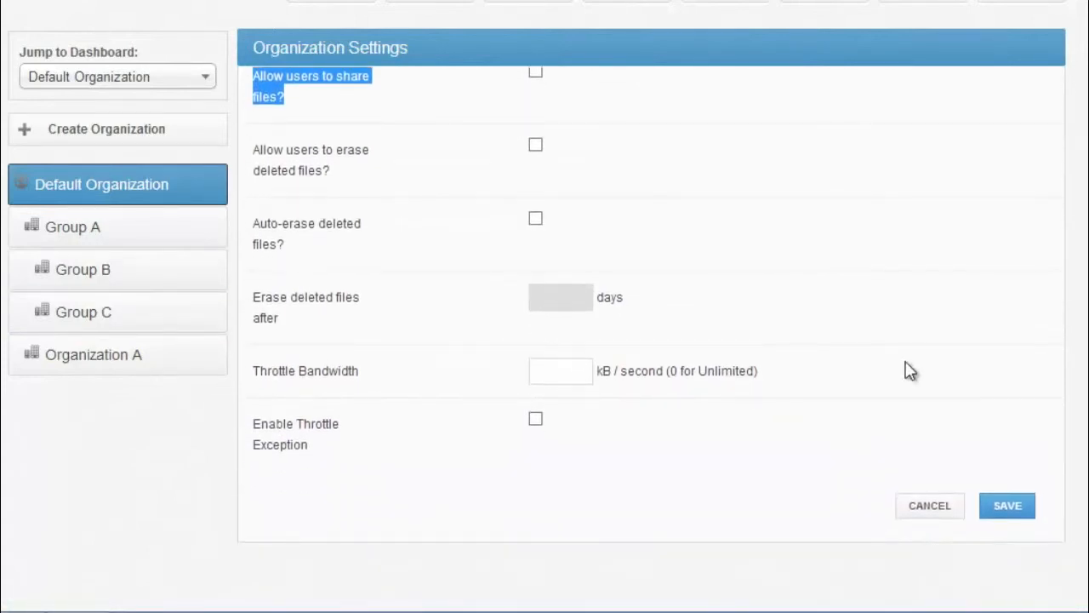
pyautogui.click(567, 371)
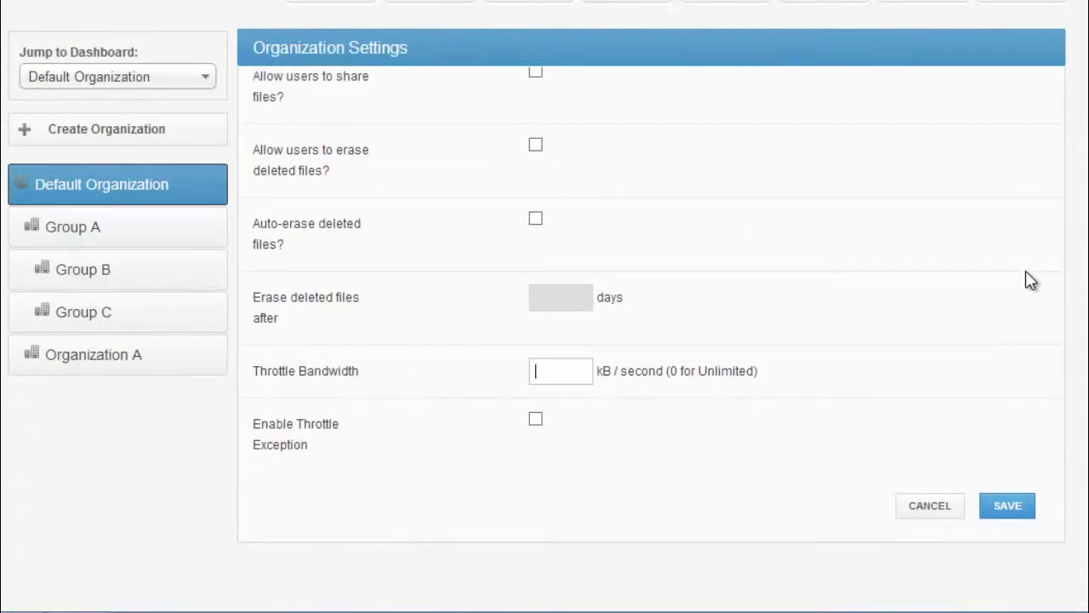
pyautogui.write('3000')
pyautogui.click(535, 420)
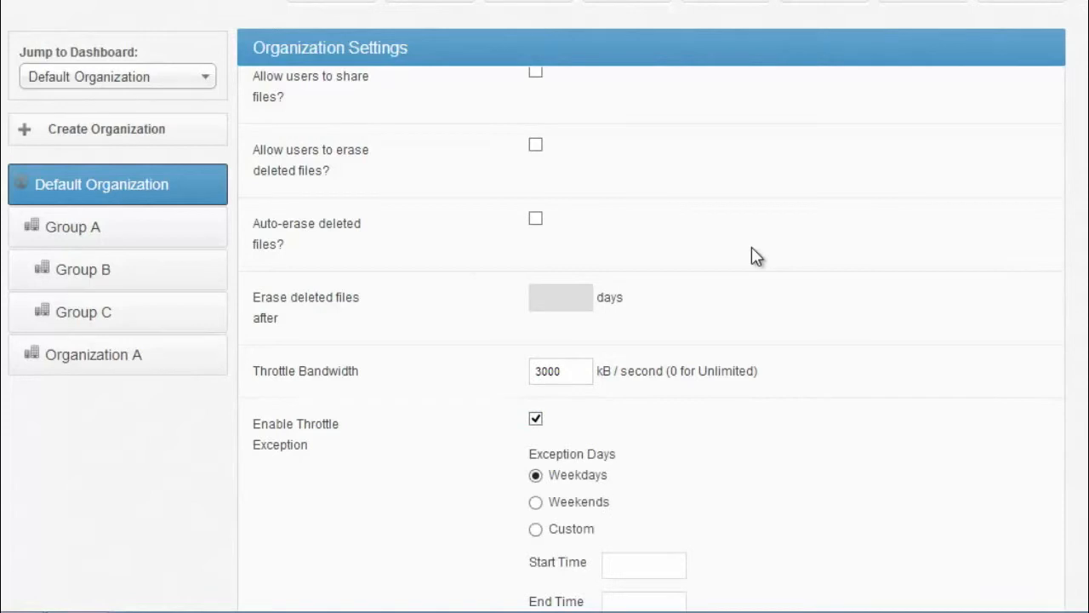
# Set the throttle exception to custom days with an exception throttle of 0 kB / second.
pyautogui.scroll(-1, 751, 246)
pyautogui.scroll(-1, 805, 272)
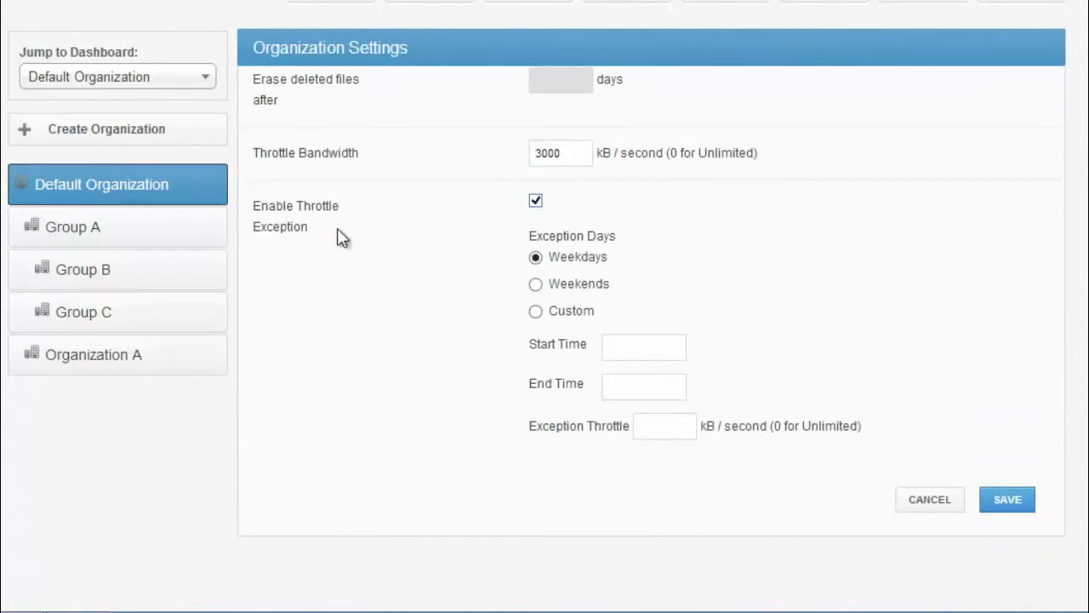
pyautogui.moveTo(316, 235); pyautogui.dragTo(276, 205)
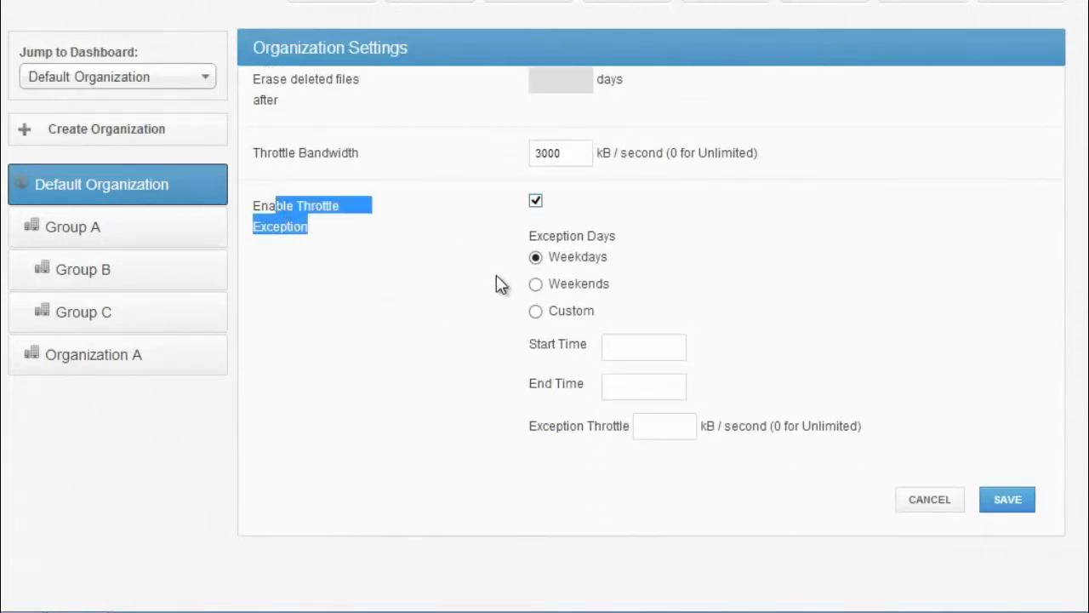
pyautogui.click(535, 286)
pyautogui.click(536, 312)
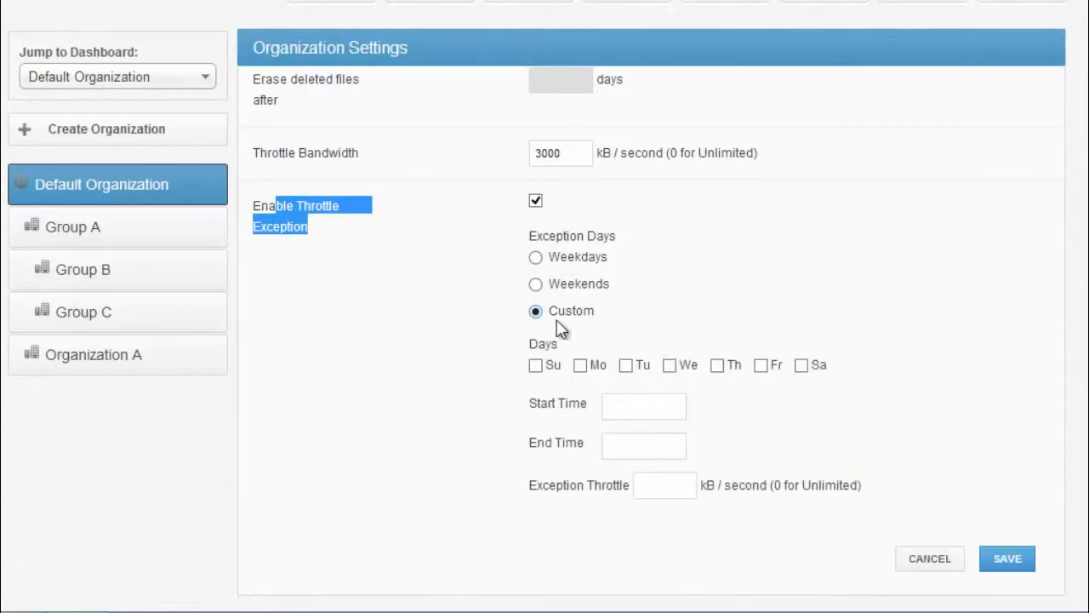
pyautogui.click(675, 397)
pyautogui.click(683, 485)
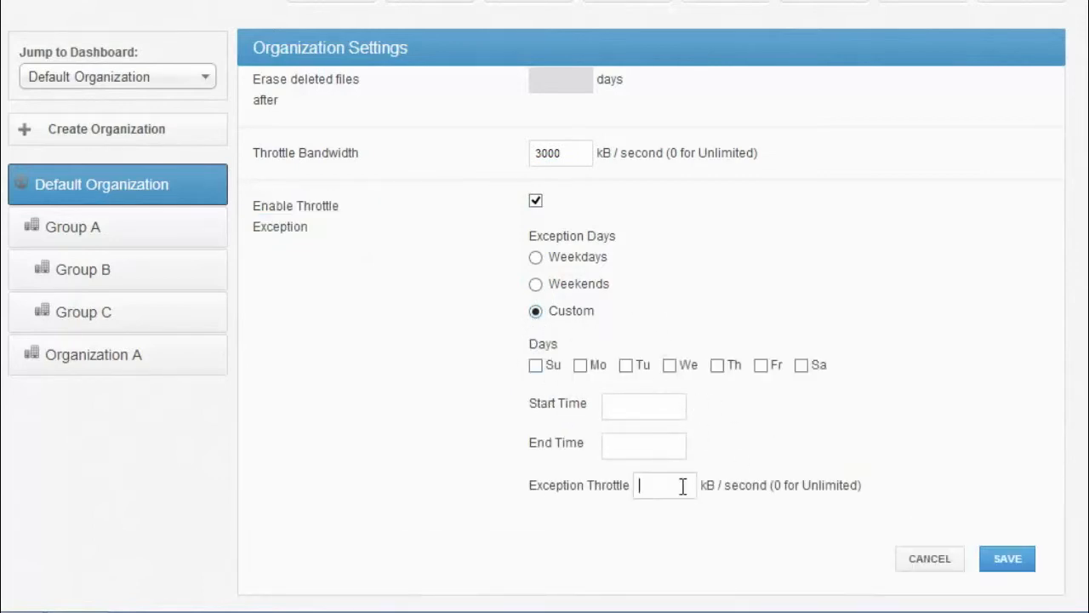
pyautogui.write('0')
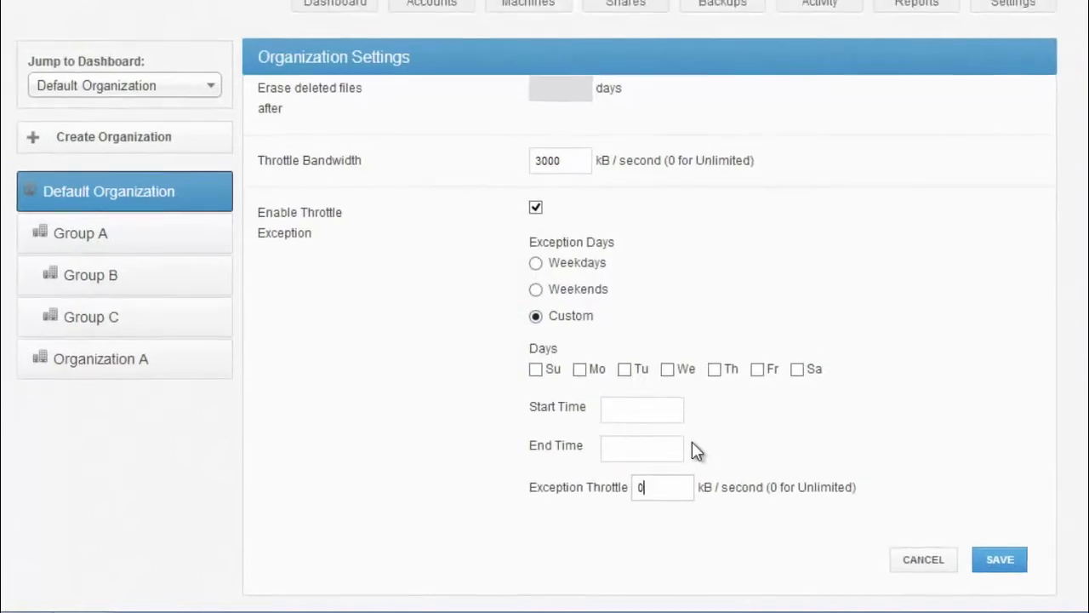
# Review Default Organization's authentication source actions and the form for creating a new account.
pyautogui.click(935, 76)
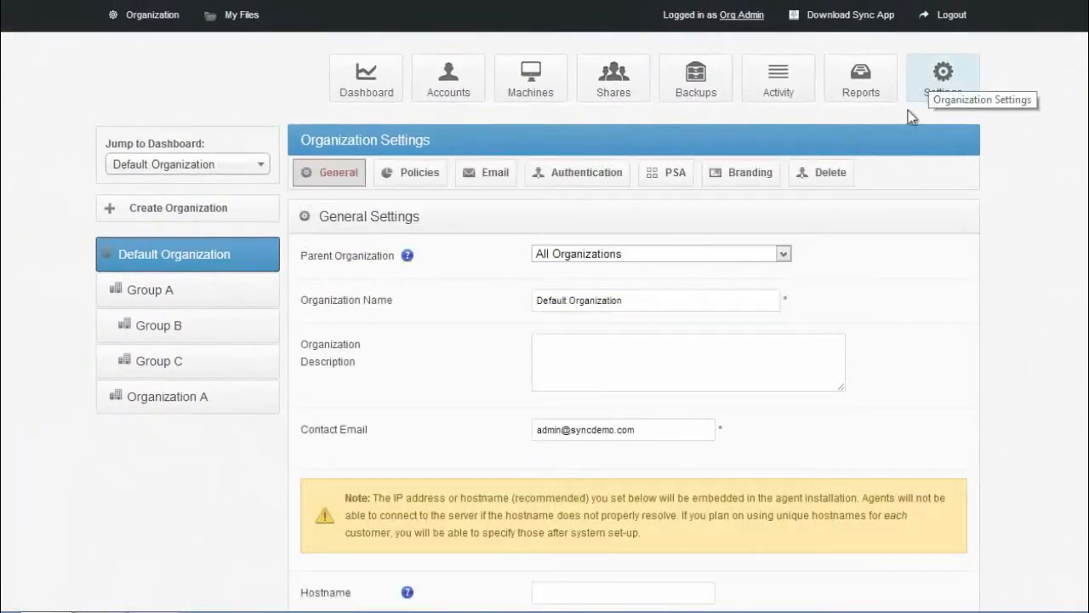
pyautogui.click(588, 181)
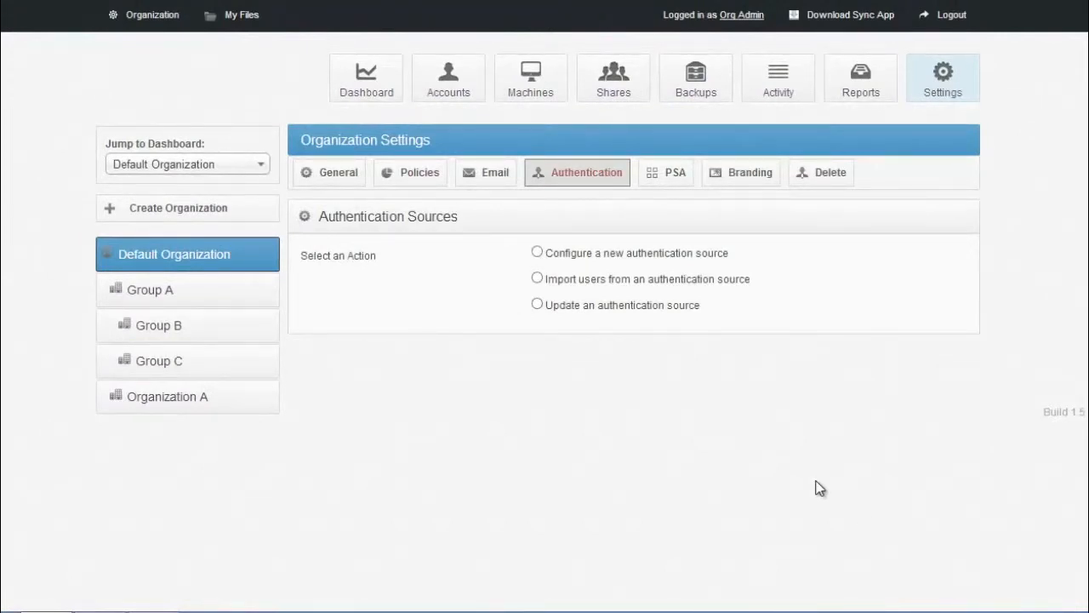
pyautogui.click(466, 88)
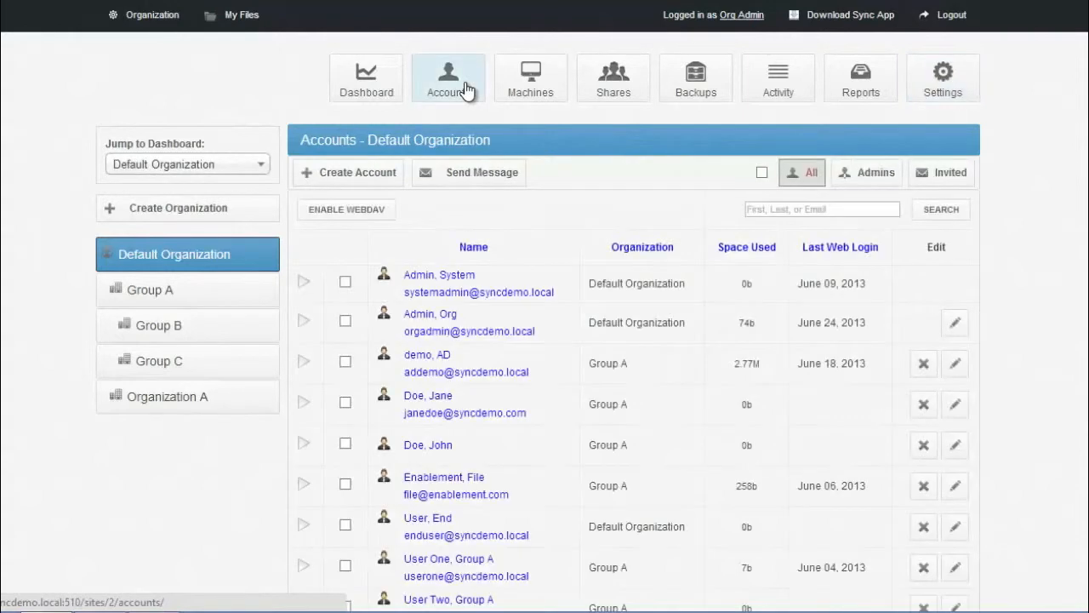
pyautogui.click(393, 174)
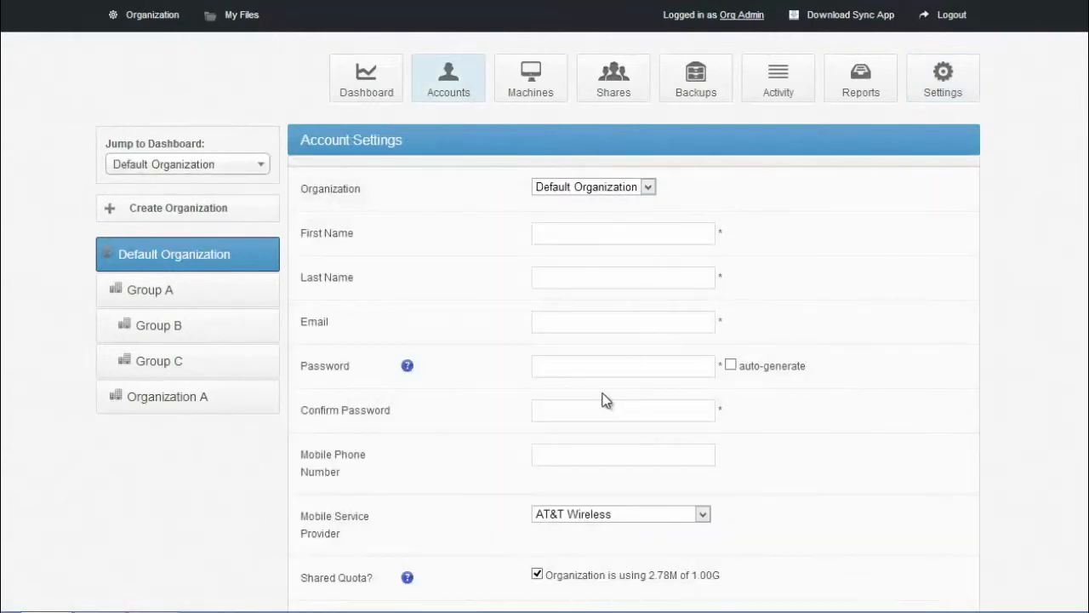
pyautogui.click(945, 91)
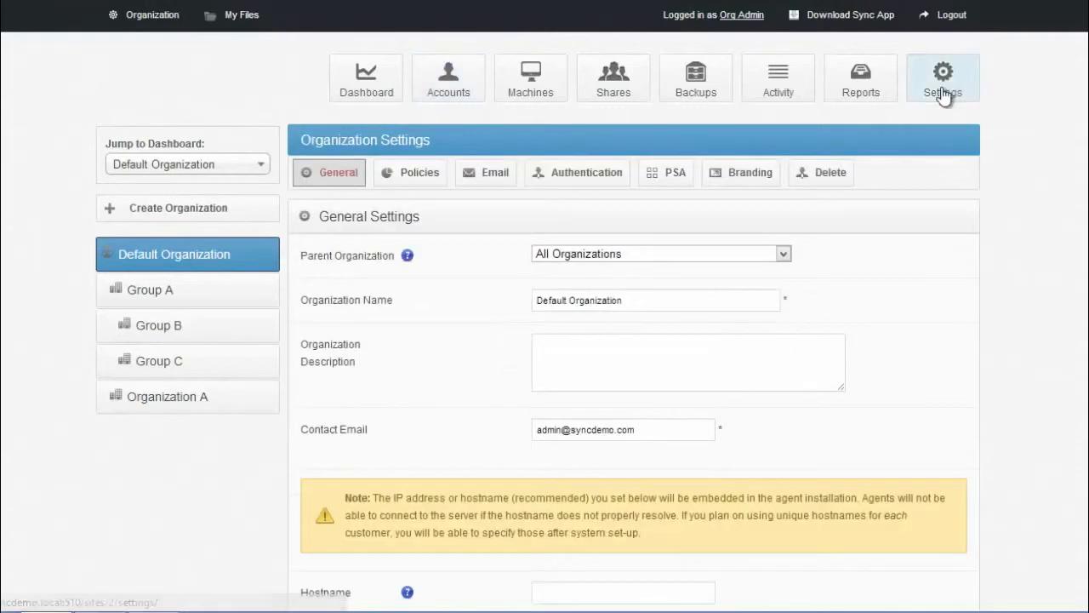
pyautogui.click(603, 183)
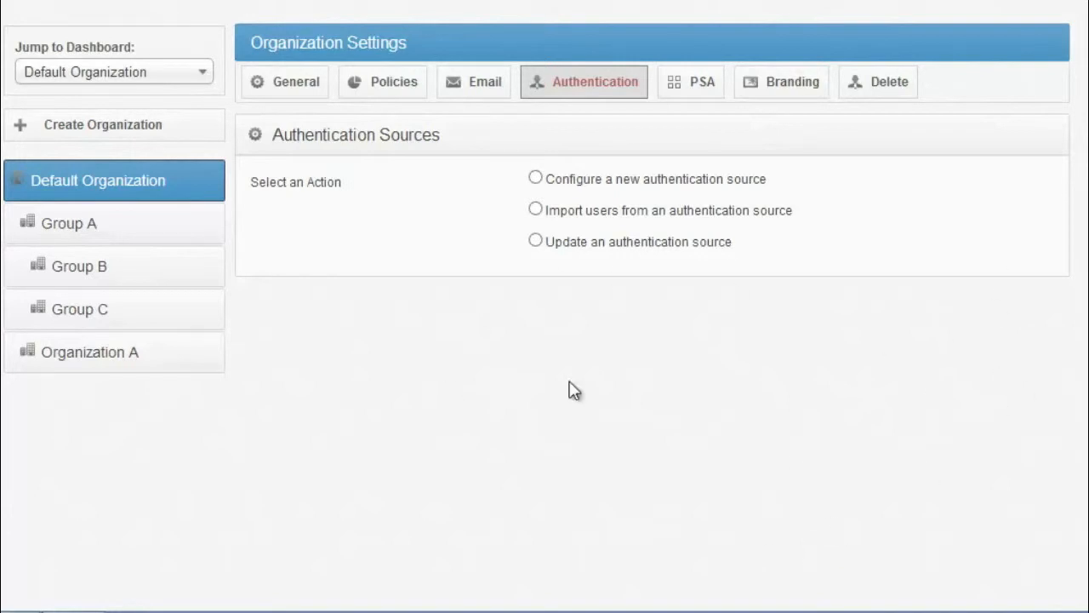
# View the PSA and branding settings of Default Organization, and the sync app download page.
pyautogui.click(717, 100)
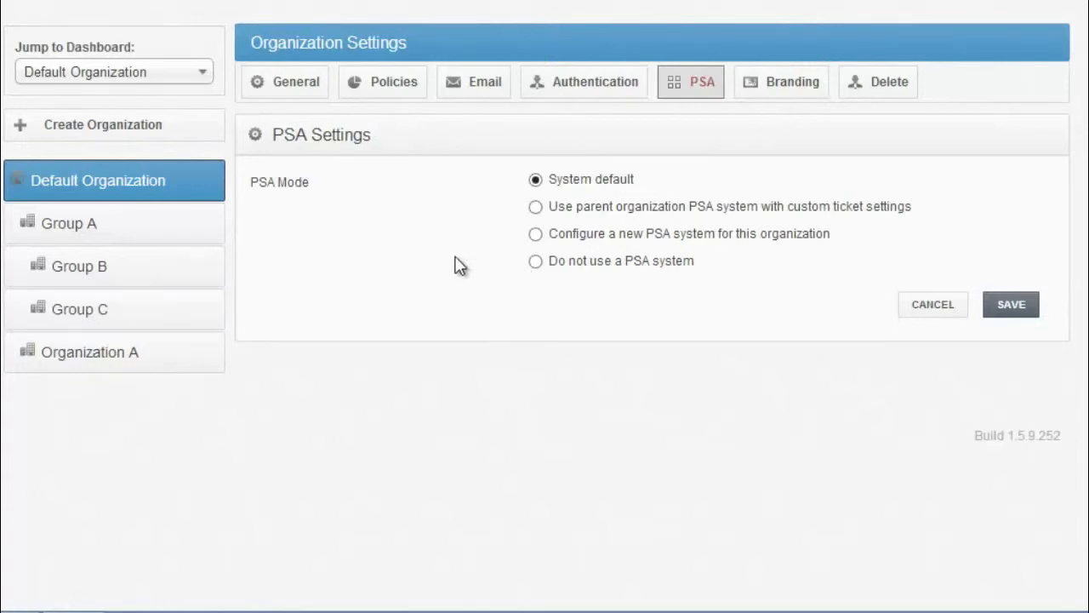
pyautogui.moveTo(272, 134); pyautogui.dragTo(379, 136)
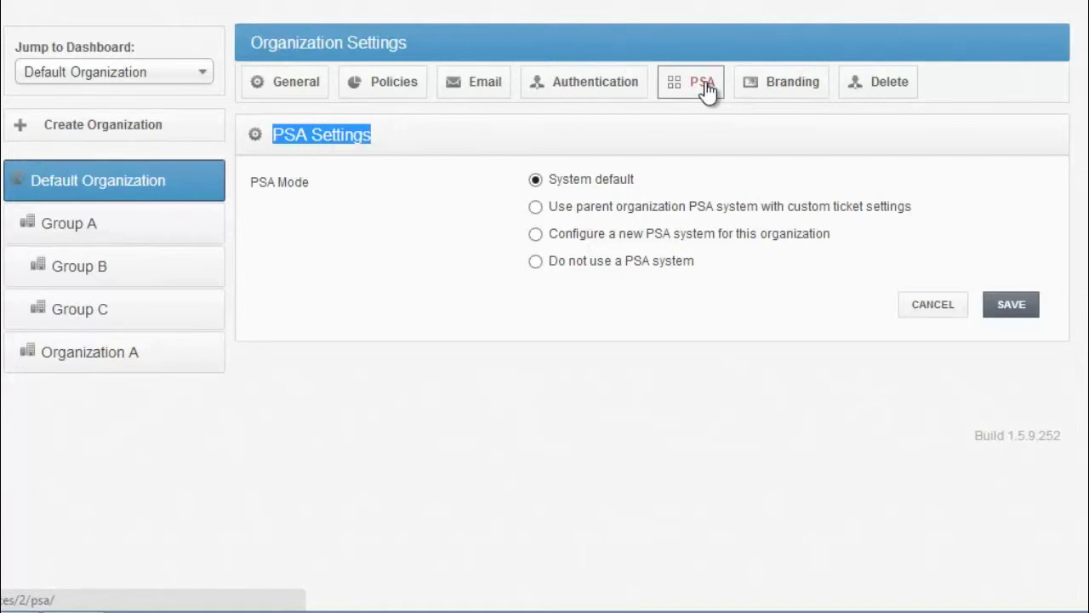
pyautogui.click(800, 88)
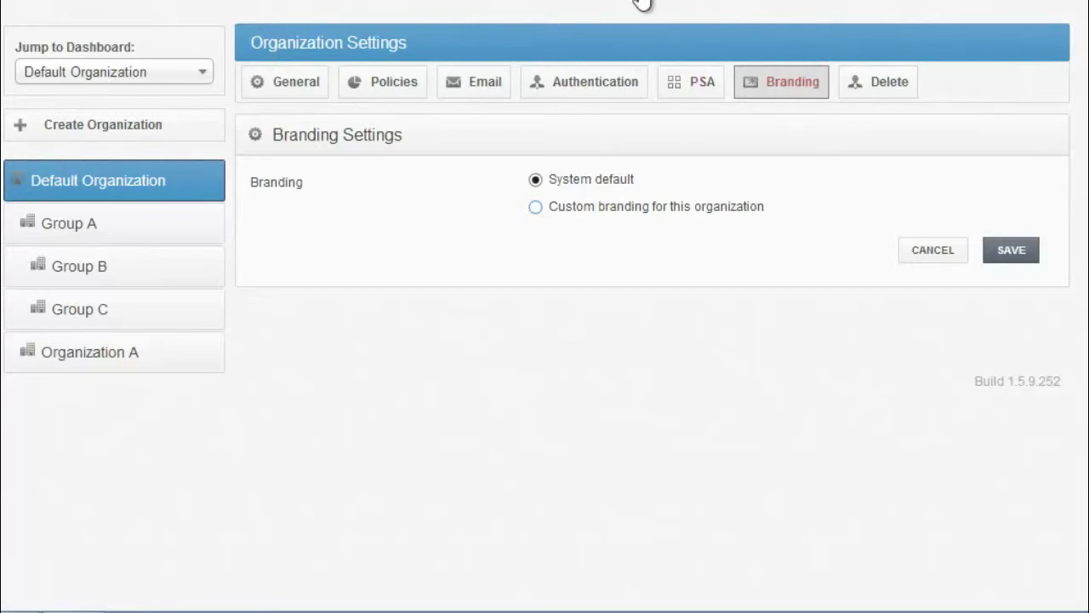
pyautogui.click(576, 63)
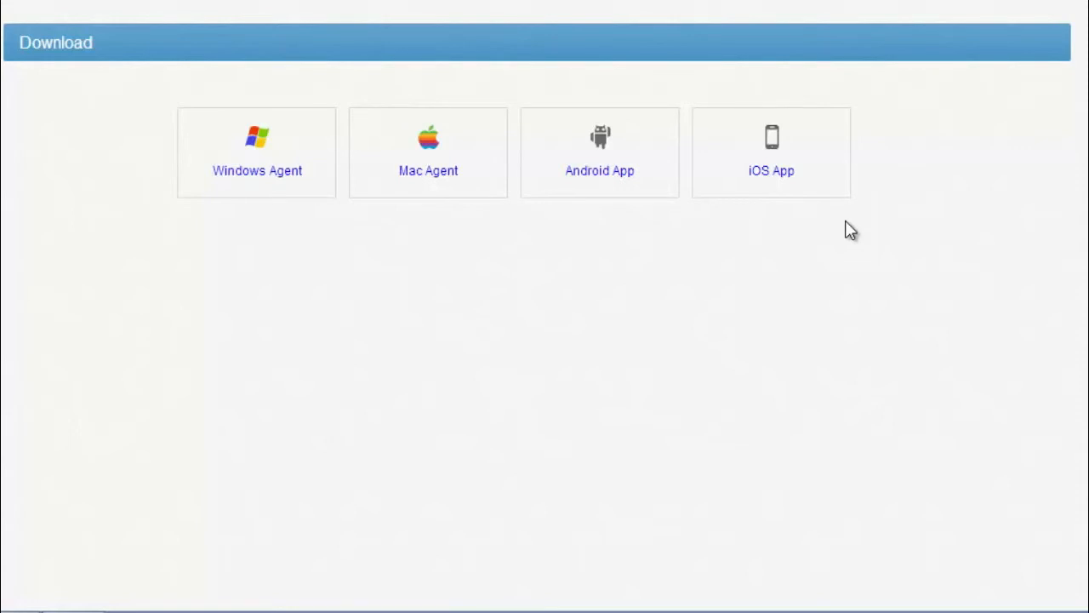
# Open the form for creating a new team share in Default Organization and review its settings and subscribers list.
pyautogui.click(143, 32)
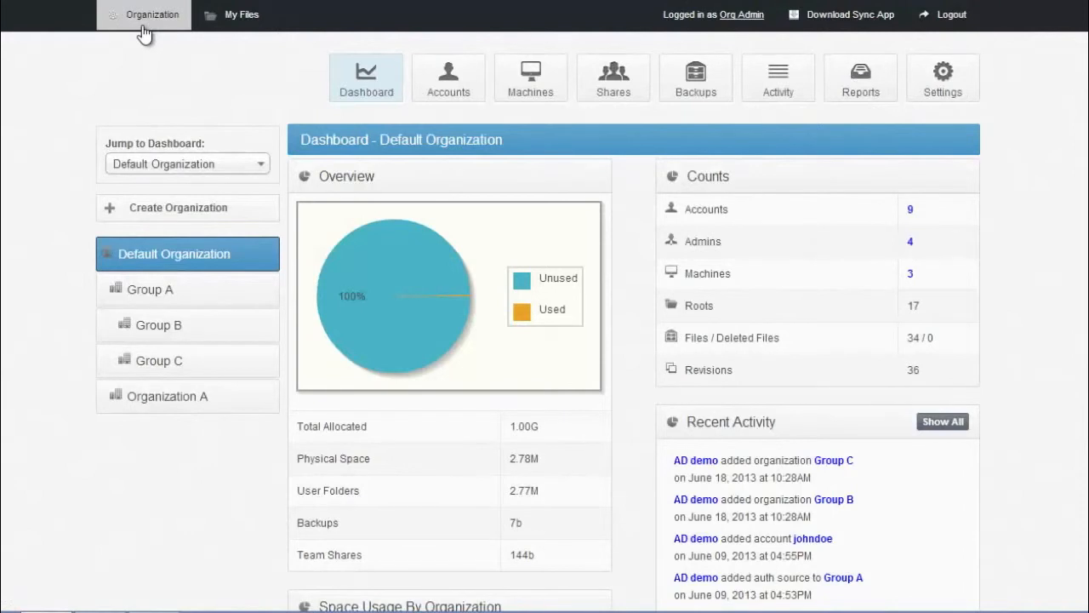
pyautogui.click(608, 102)
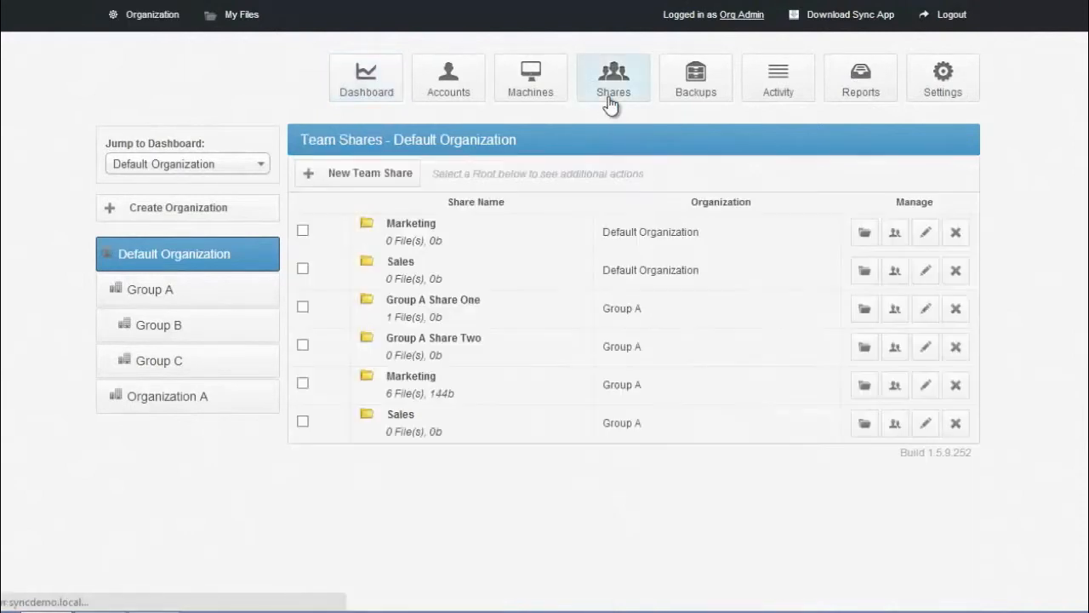
pyautogui.click(389, 174)
pyautogui.moveTo(319, 214); pyautogui.dragTo(455, 228)
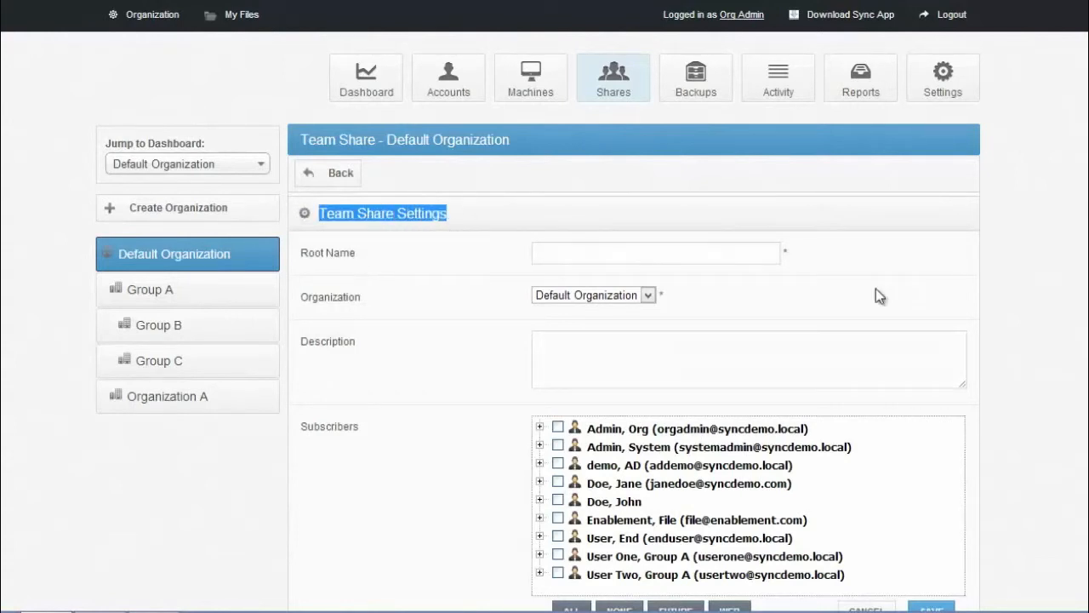
pyautogui.scroll(-1, 635, 402)
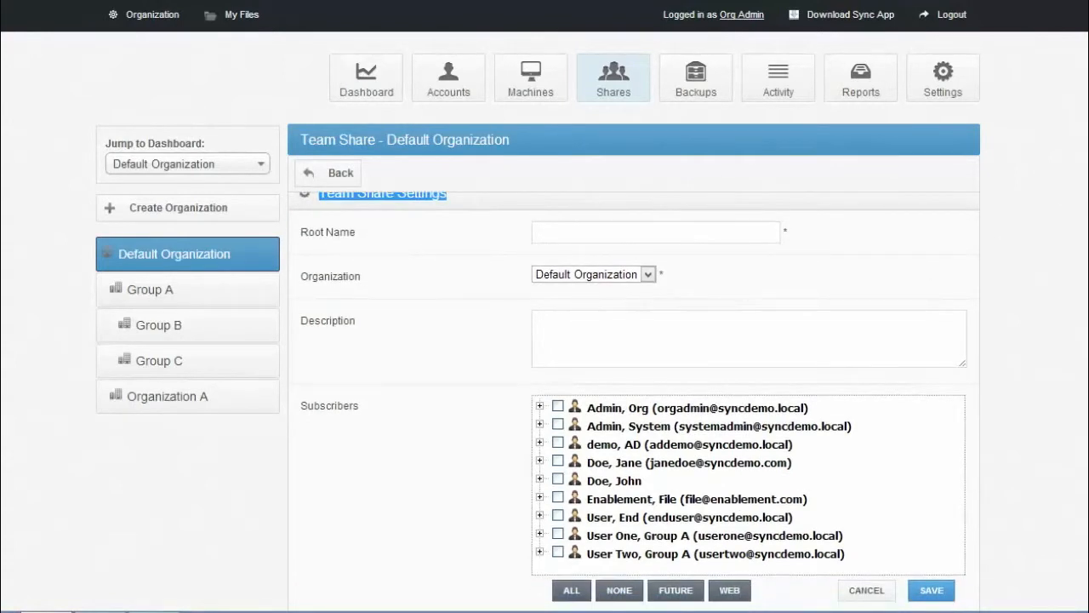
pyautogui.moveTo(375, 139); pyautogui.dragTo(301, 140)
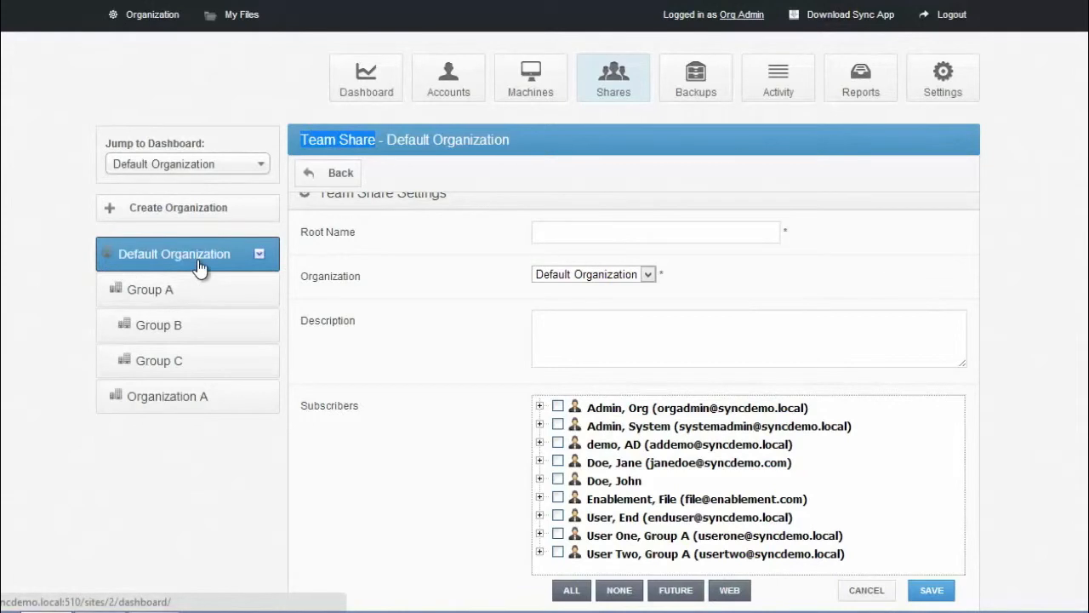
pyautogui.scroll(-2, 685, 362)
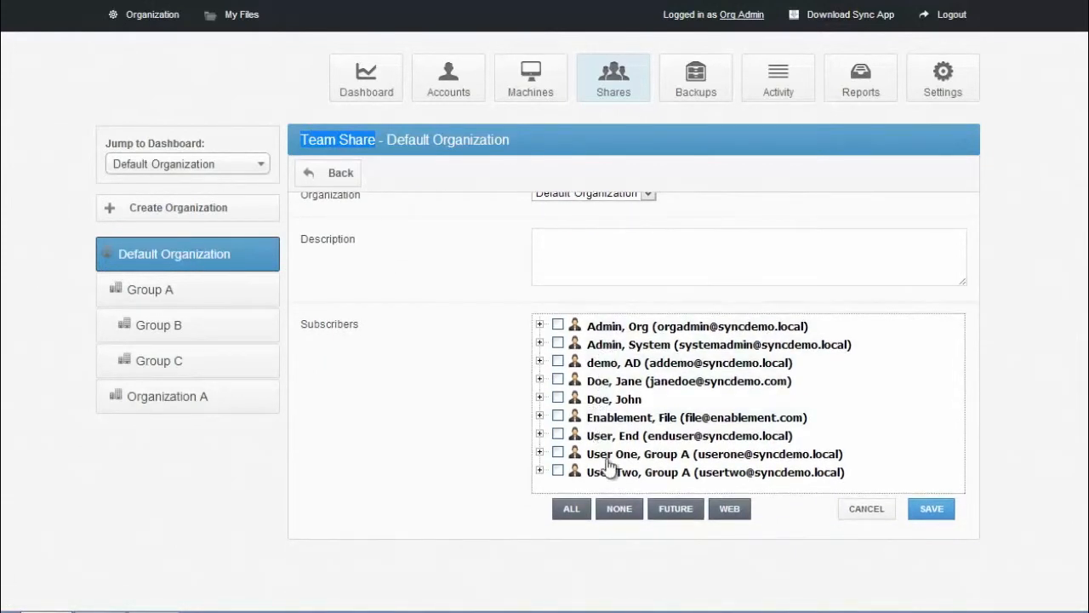
# Subscribe the third and fifth listed accounts to the new team share.
pyautogui.click(554, 398)
pyautogui.click(555, 398)
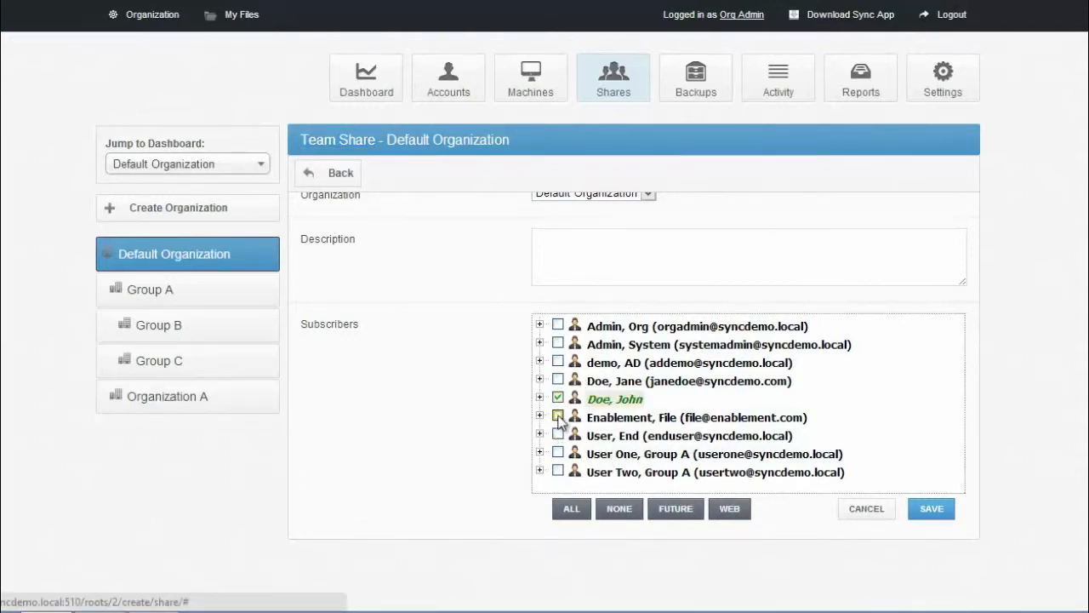
pyautogui.click(558, 362)
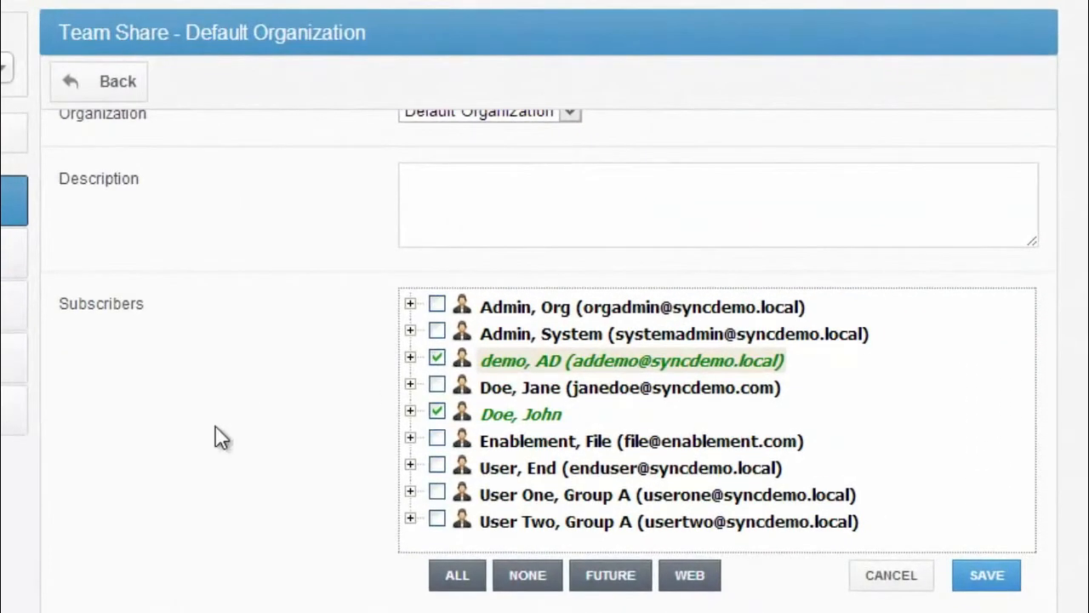
# Expand the fifth subscriber's access options and leave only WebDAV selected, clearing Web and Future Machines.
pyautogui.click(410, 411)
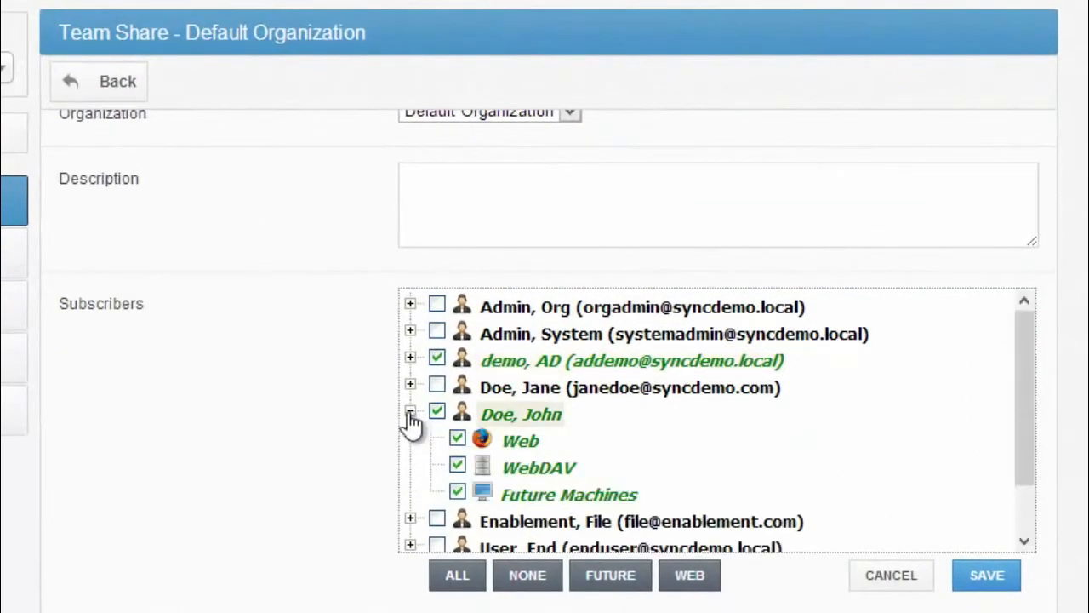
pyautogui.click(457, 493)
pyautogui.click(456, 465)
pyautogui.moveTo(567, 438); pyautogui.dragTo(479, 438)
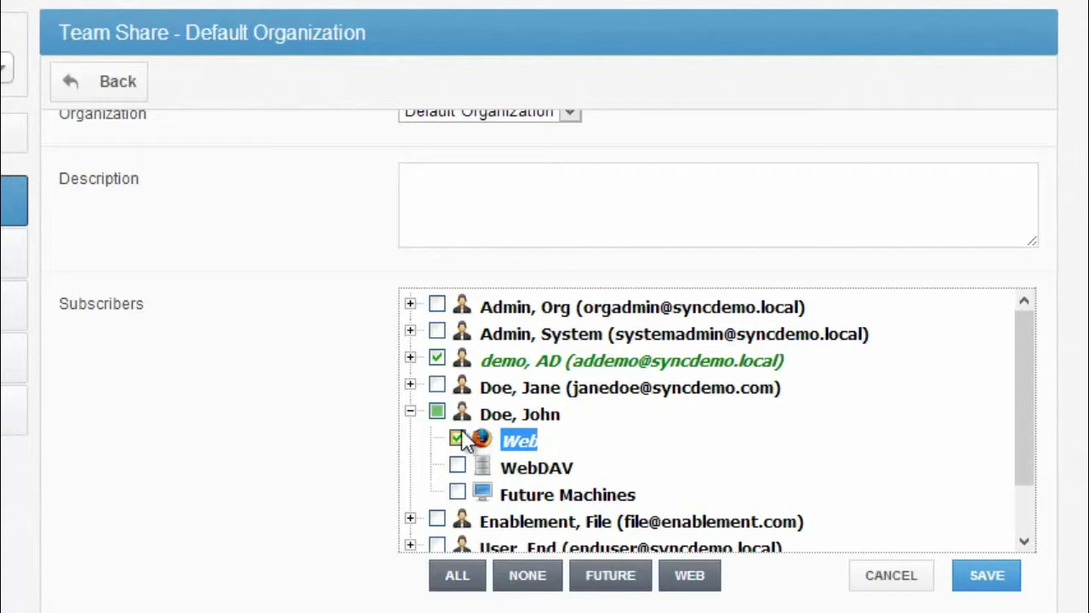
pyautogui.click(457, 437)
pyautogui.click(457, 464)
pyautogui.moveTo(578, 468); pyautogui.dragTo(498, 469)
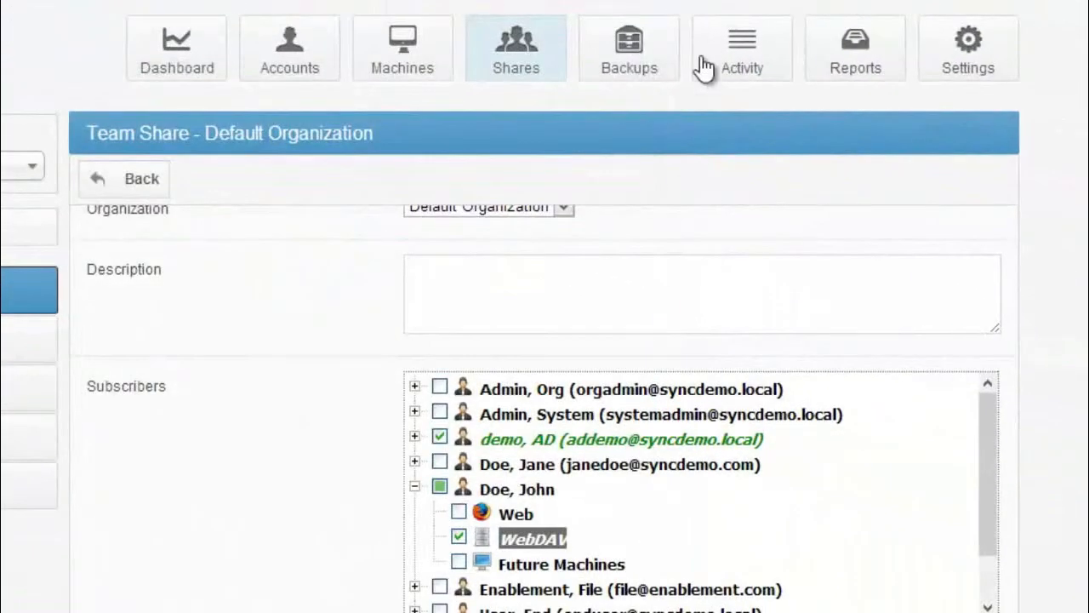
# Examine the account and machine counts, total allocated space and physical space on Default Organization's dashboard.
pyautogui.click(155, 56)
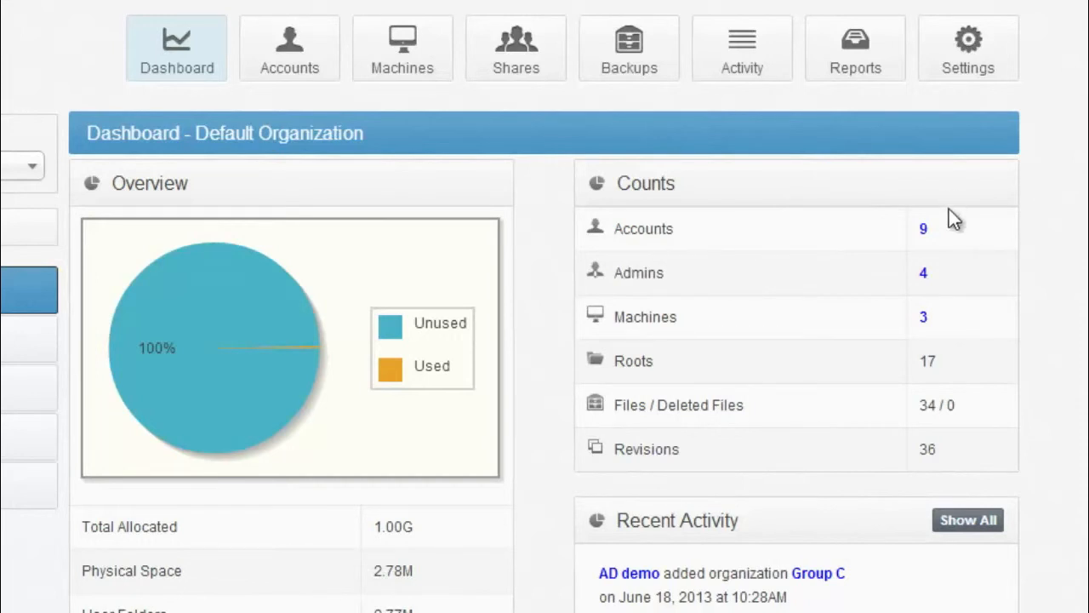
pyautogui.moveTo(948, 232); pyautogui.dragTo(584, 230)
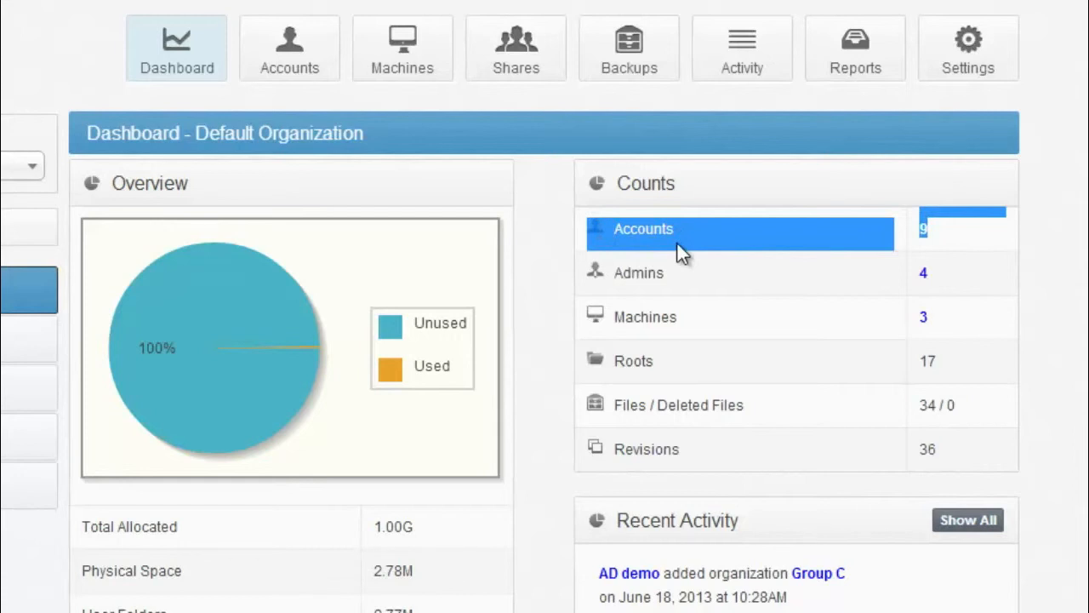
pyautogui.click(532, 227)
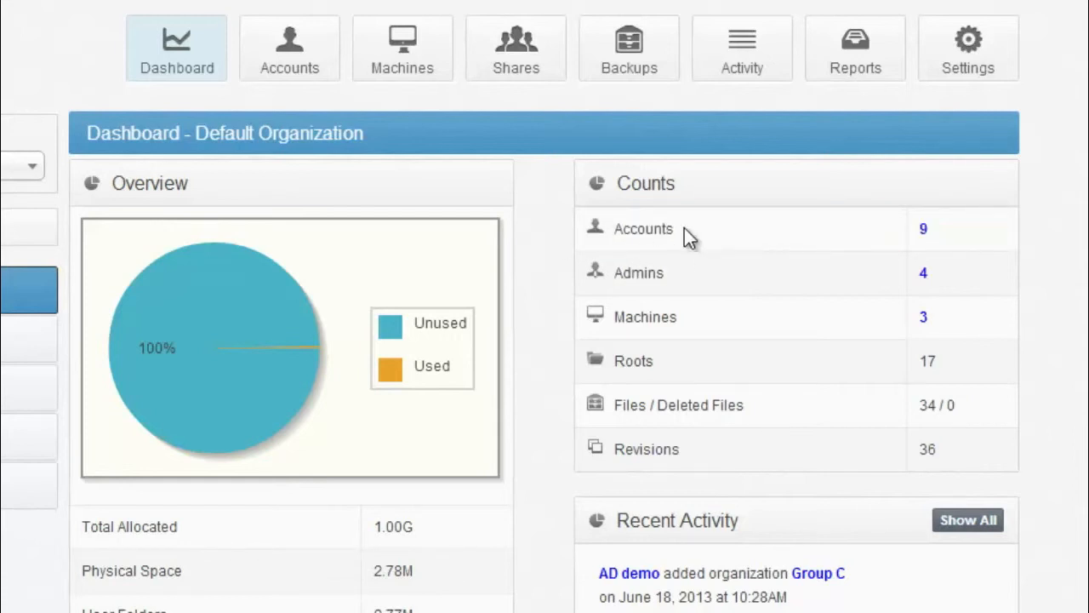
pyautogui.moveTo(934, 315); pyautogui.dragTo(610, 302)
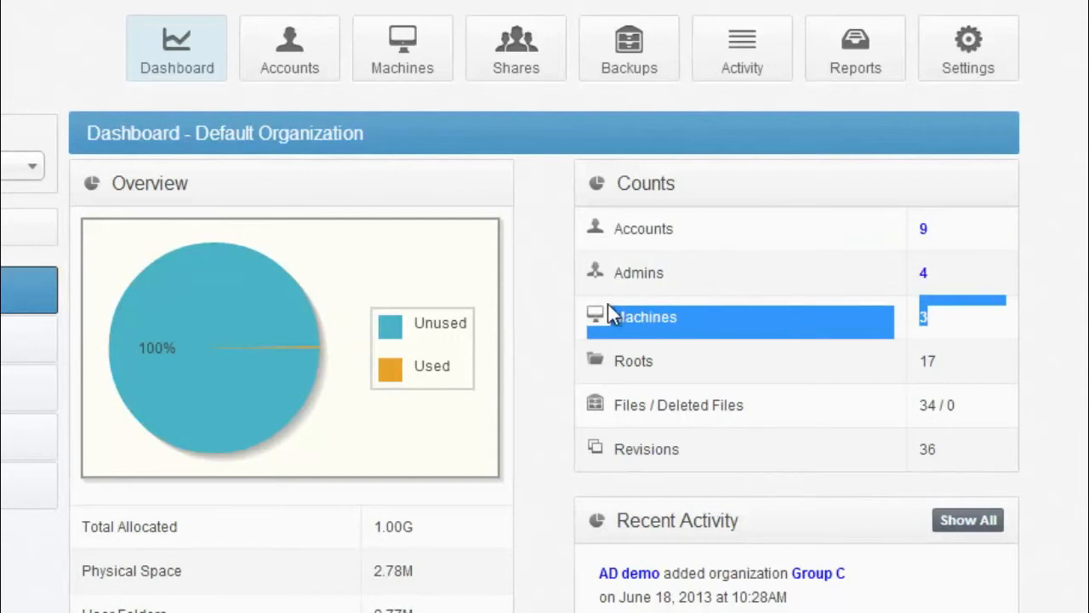
pyautogui.scroll(-3, 1064, 170)
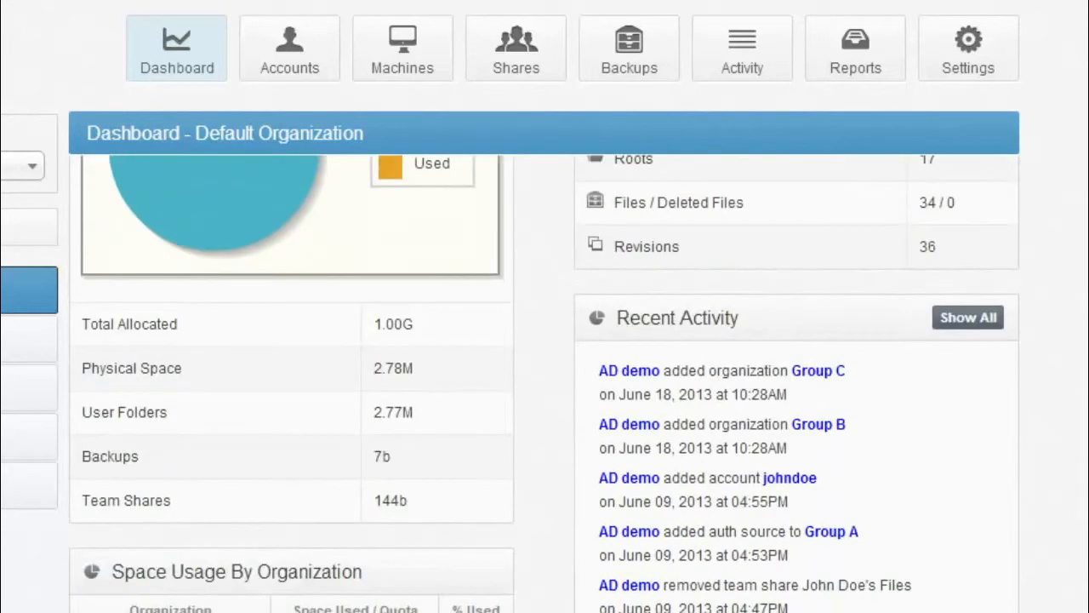
pyautogui.moveTo(415, 323); pyautogui.dragTo(105, 296)
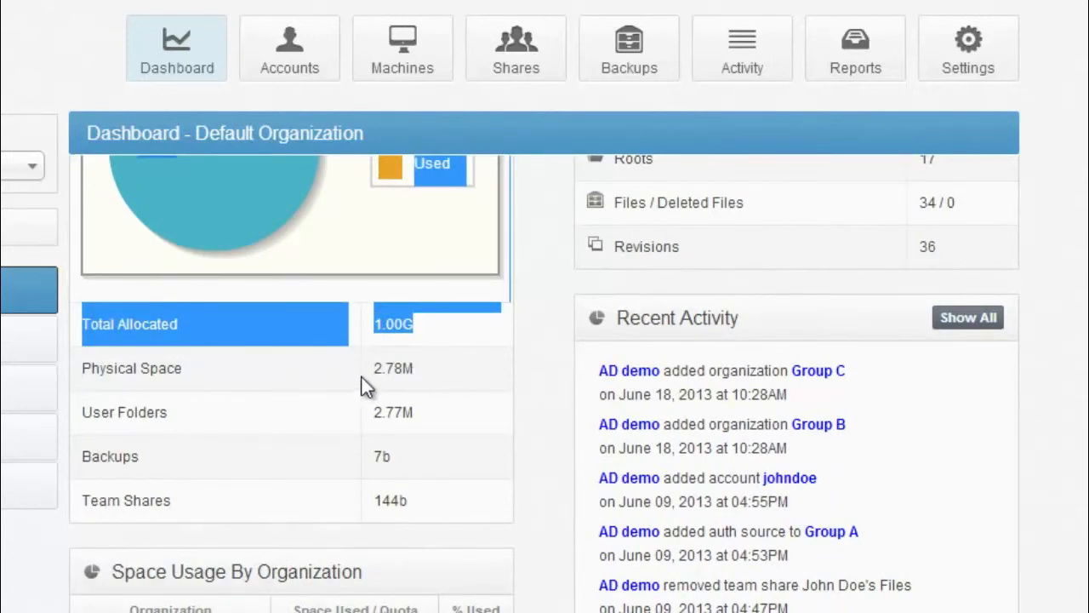
pyautogui.moveTo(433, 369); pyautogui.dragTo(280, 364)
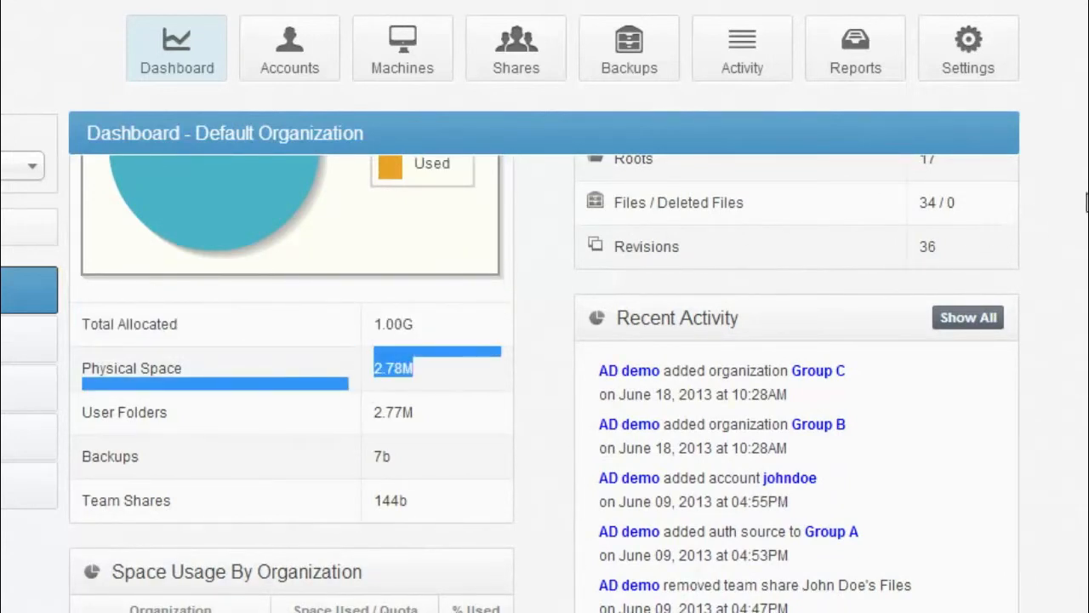
# Look through the remaining dashboard gadgets for bandwidth, alerts, space usage, top storage users and top bandwidth machines.
pyautogui.scroll(-5, 908, 239)
pyautogui.scroll(-3, 820, 214)
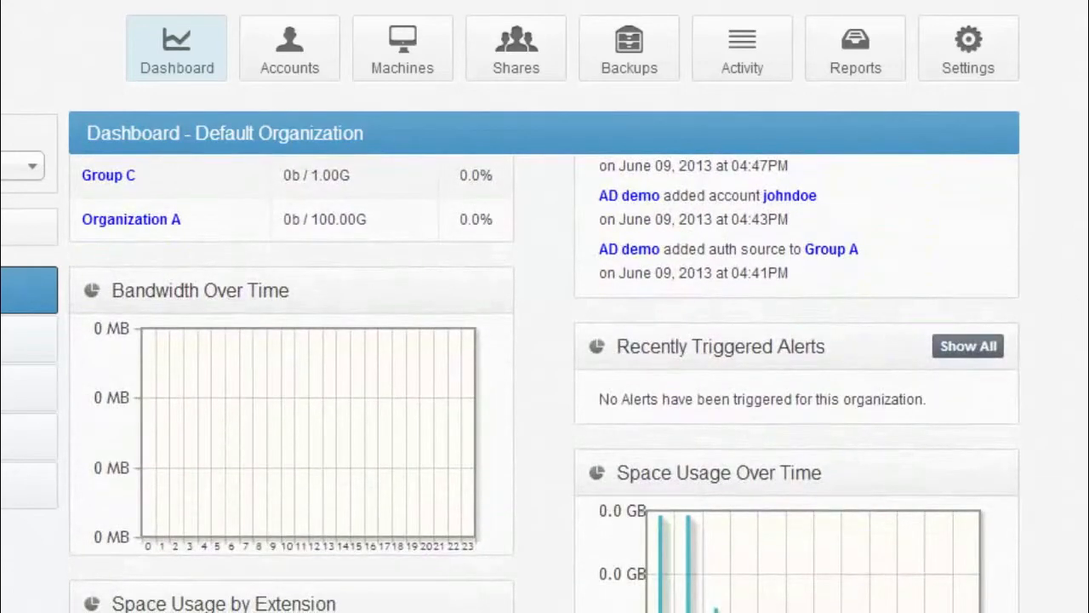
pyautogui.scroll(-5, 545, 383)
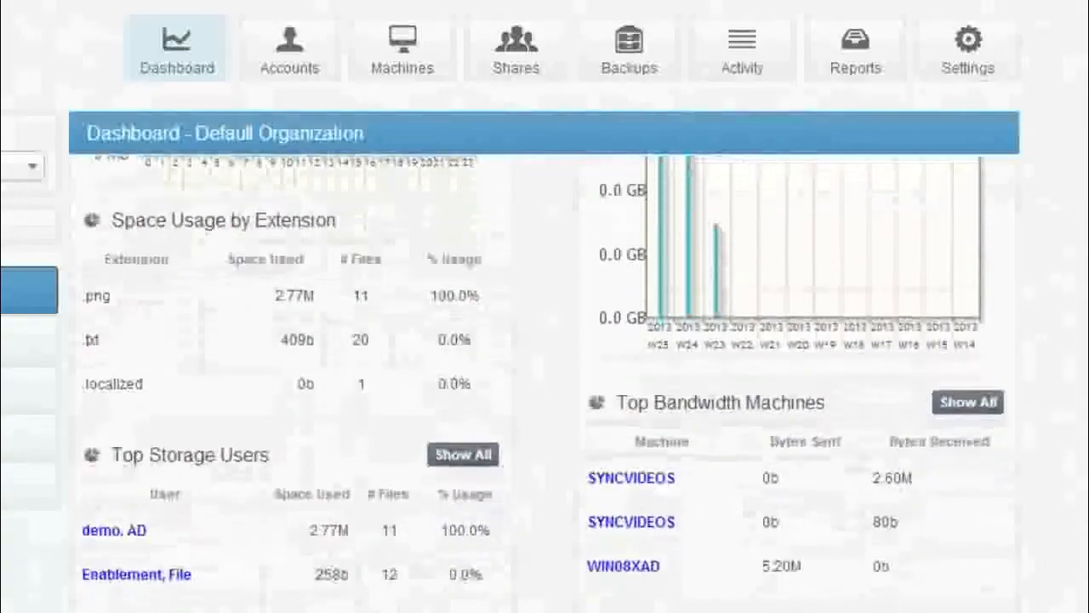
pyautogui.scroll(-3, 545, 383)
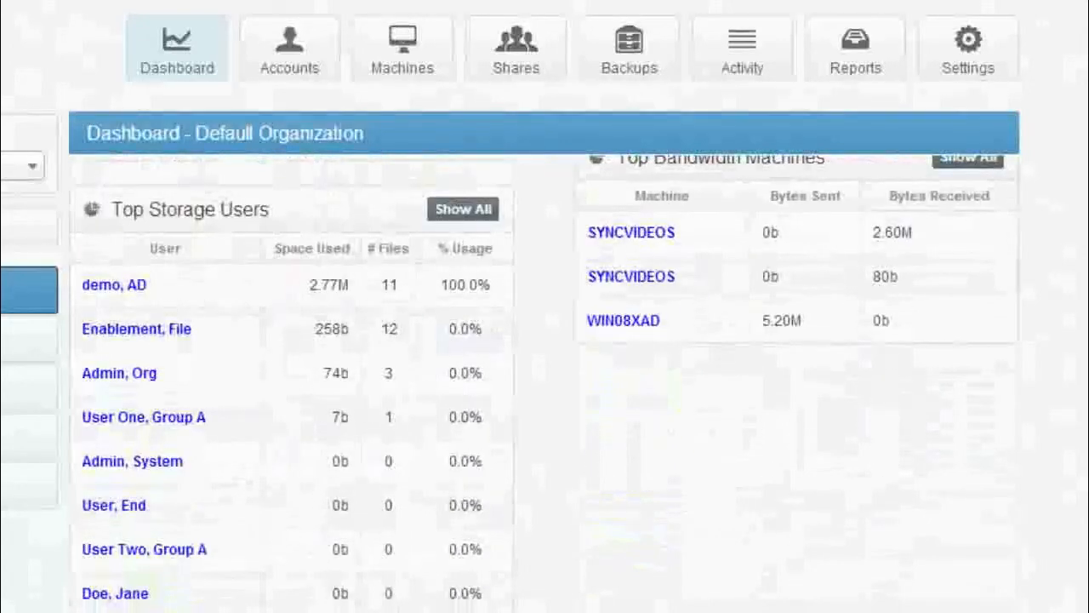
pyautogui.scroll(4, 544, 382)
pyautogui.scroll(10, 545, 383)
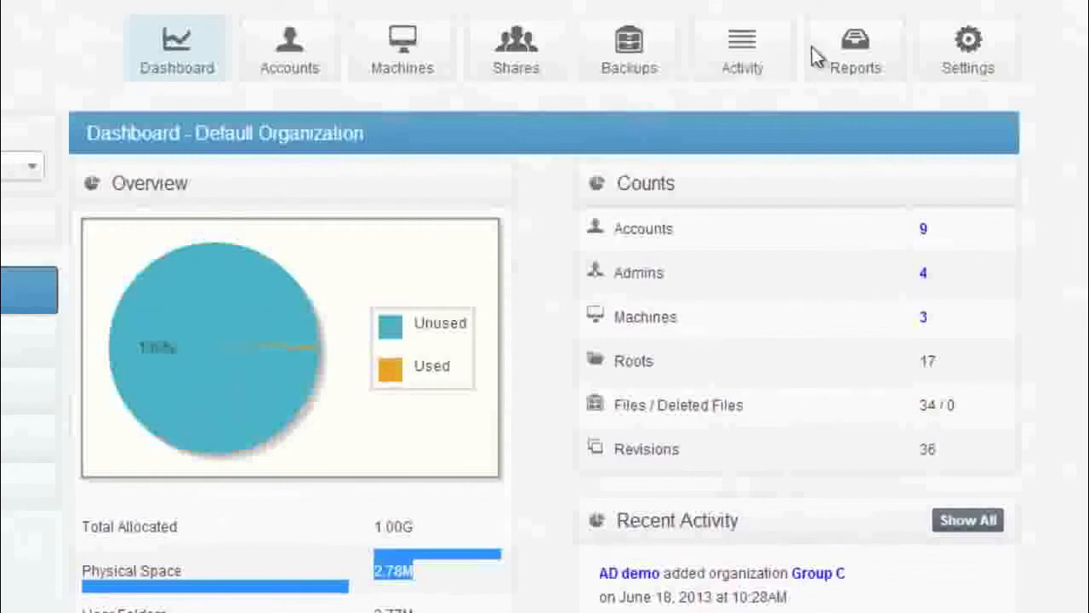
# Start a new report for Default Organization, make it recurring, and include the Storage overview and the accounts, admins, machines, roots, files and revisions count.
pyautogui.click(839, 56)
pyautogui.click(170, 181)
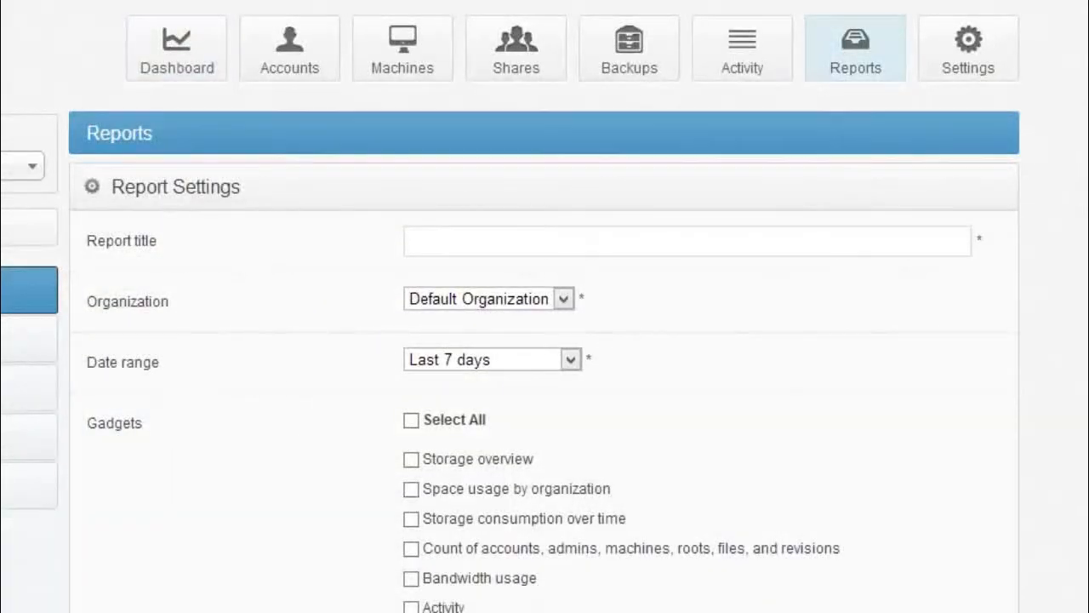
pyautogui.scroll(-3, 544, 383)
pyautogui.scroll(-5, 458, 533)
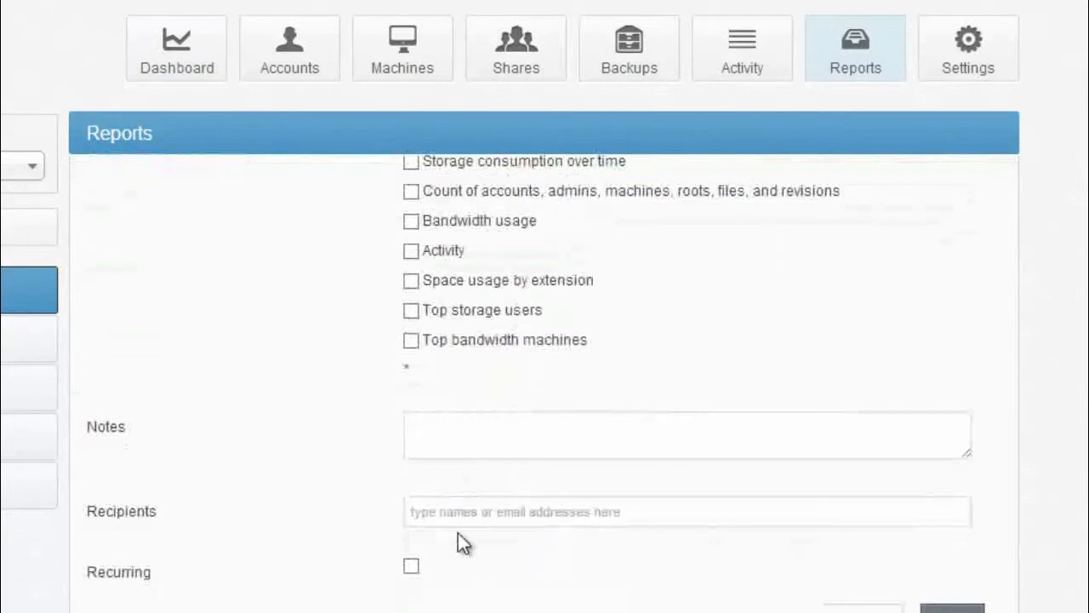
pyautogui.click(411, 567)
pyautogui.scroll(4, 544, 383)
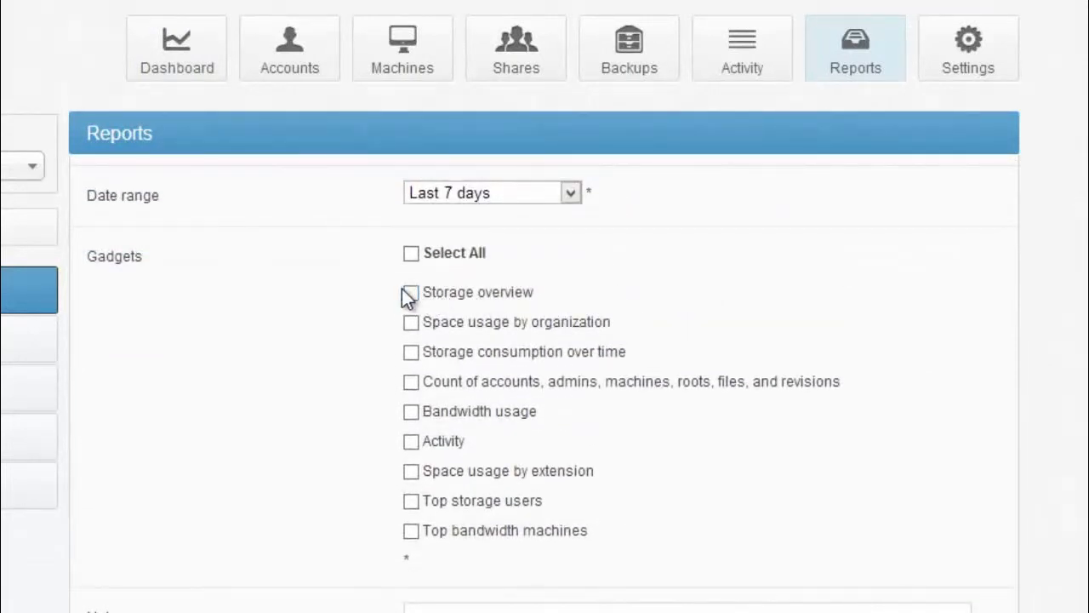
pyautogui.click(410, 292)
pyautogui.click(410, 384)
# Start a new backup for Default Organization and inspect the machines under the second and third listed accounts.
pyautogui.click(662, 42)
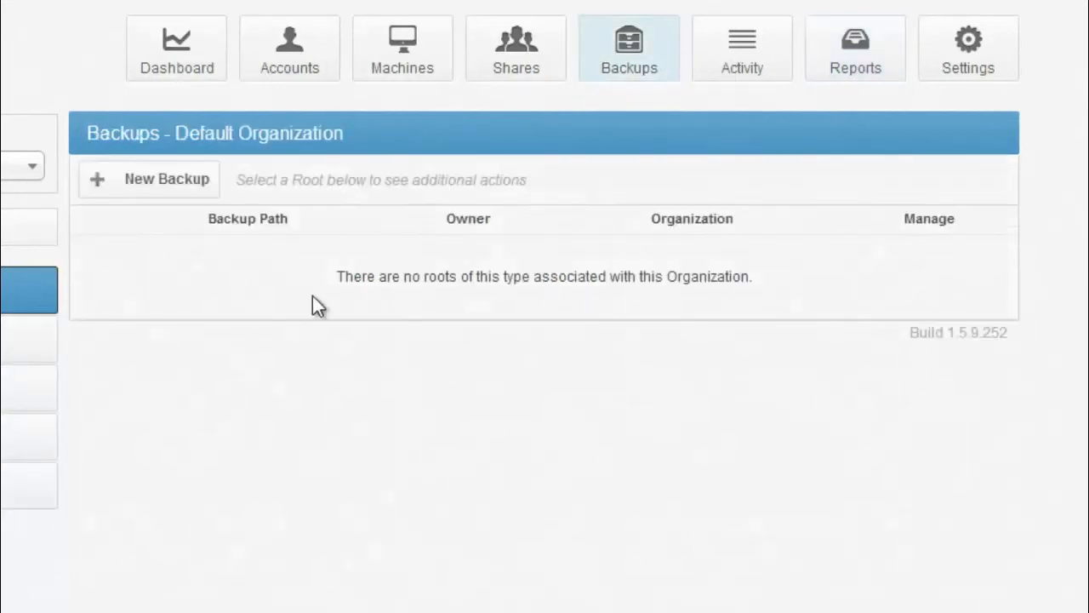
pyautogui.click(139, 179)
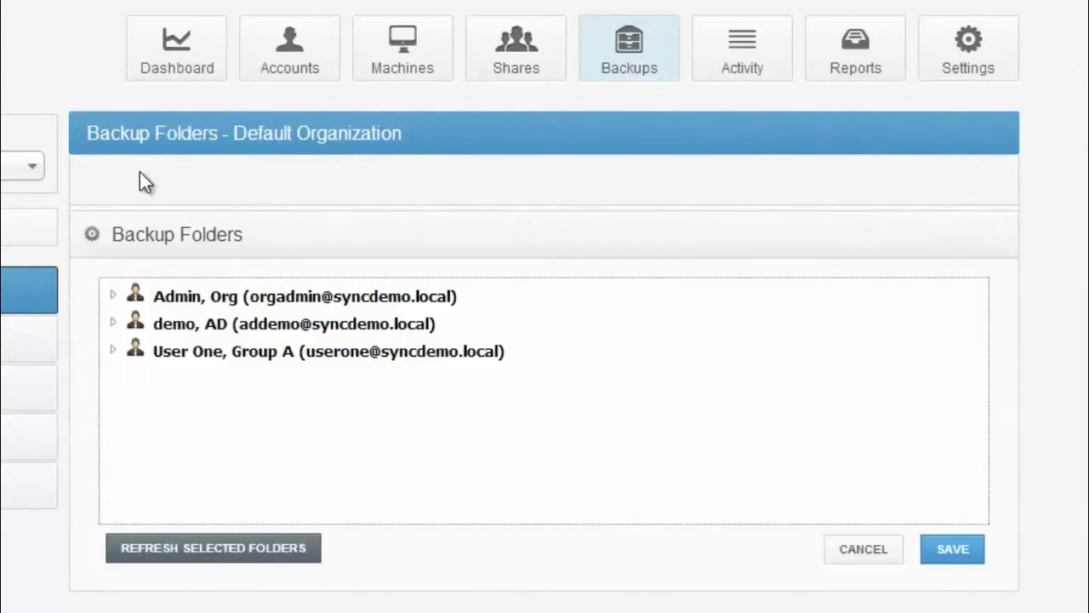
pyautogui.click(113, 323)
pyautogui.click(133, 351)
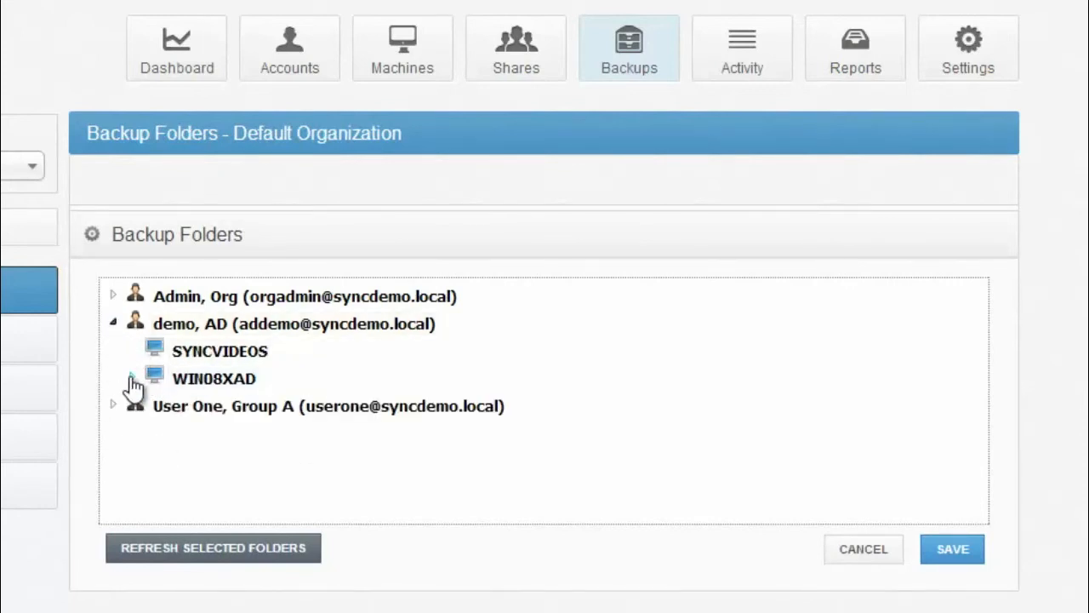
pyautogui.click(112, 406)
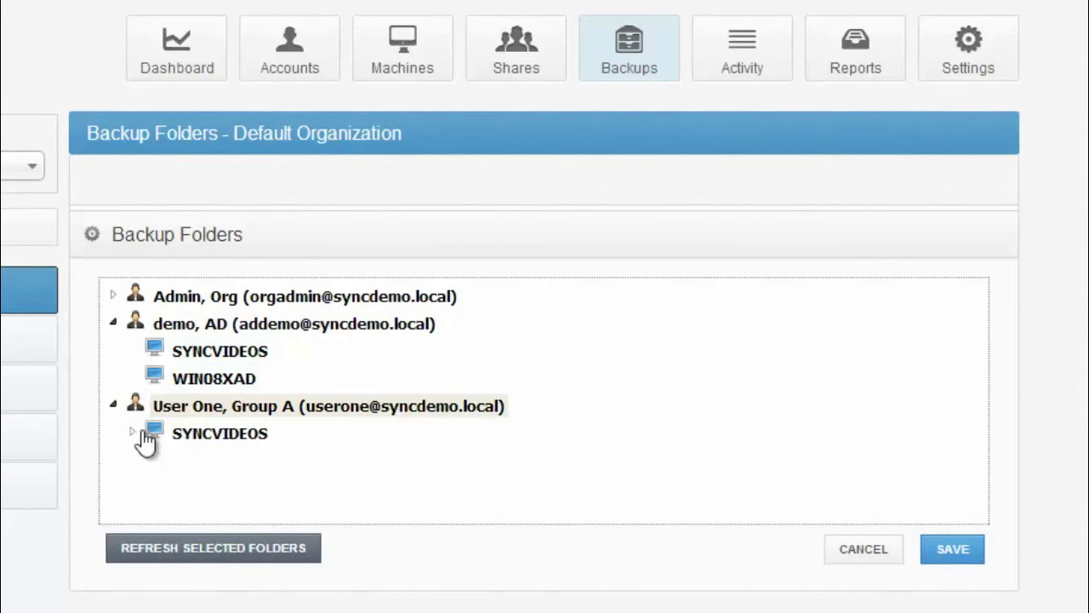
pyautogui.click(134, 433)
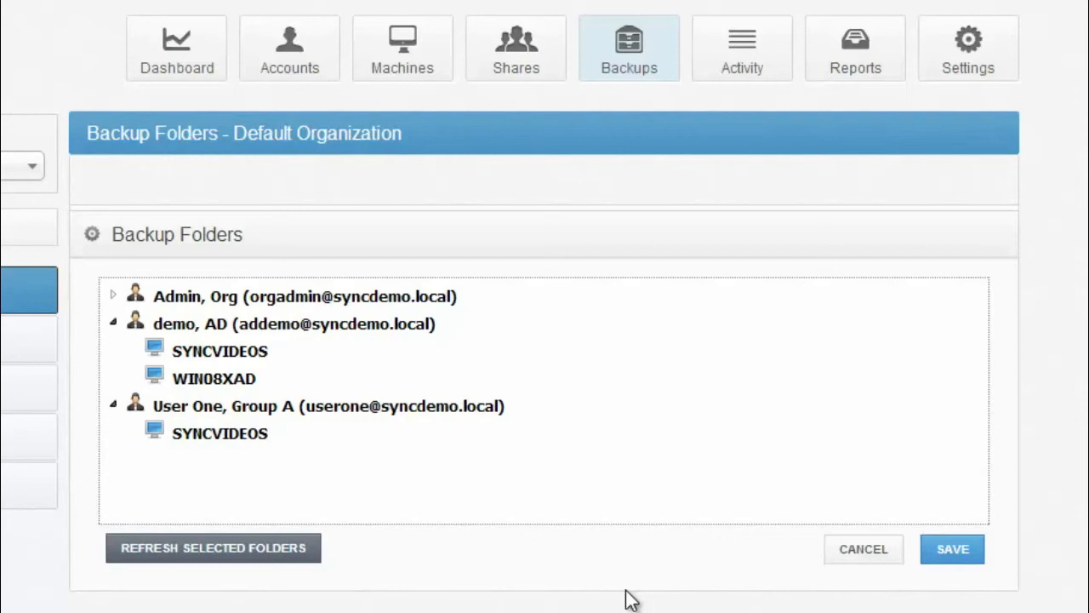
# Expand the organization admin's SYNCVIDEOS machine to its C:\ drive and select the DELL folder for backup.
pyautogui.click(116, 296)
pyautogui.click(151, 348)
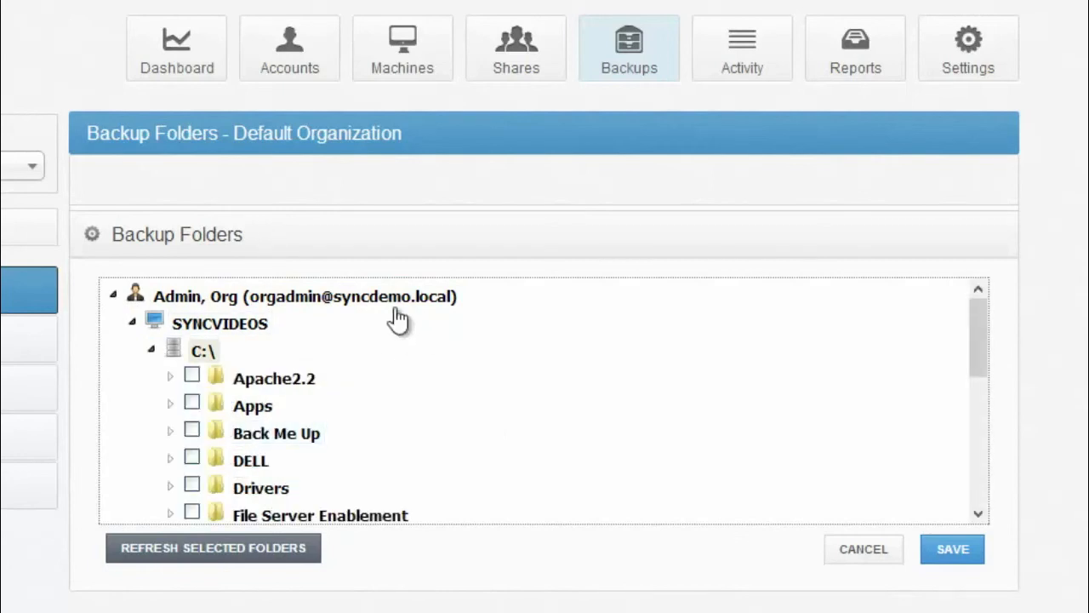
pyautogui.moveTo(983, 333); pyautogui.dragTo(994, 360)
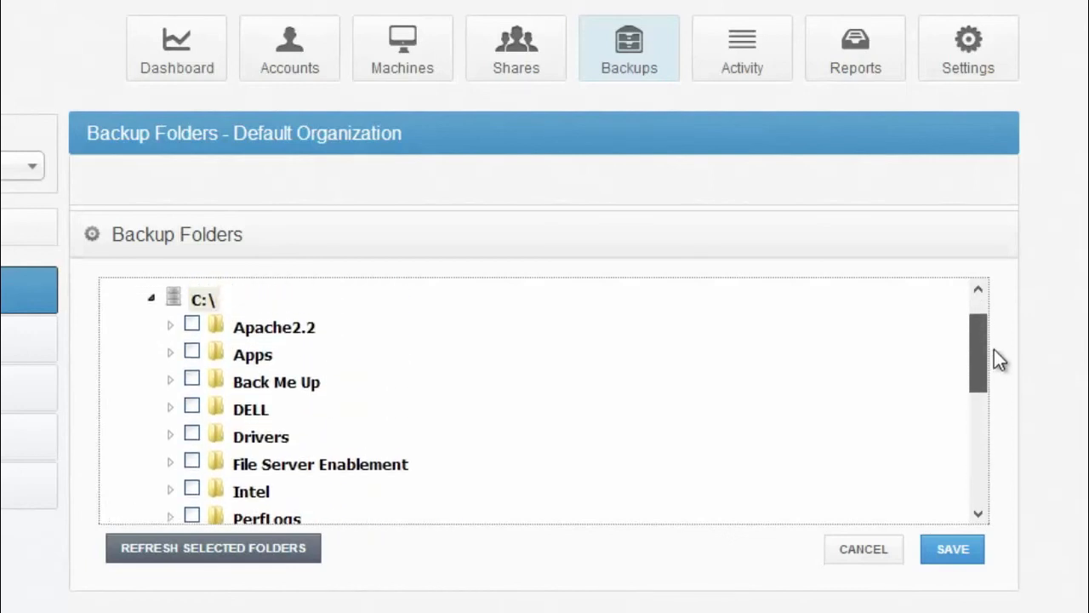
pyautogui.click(192, 405)
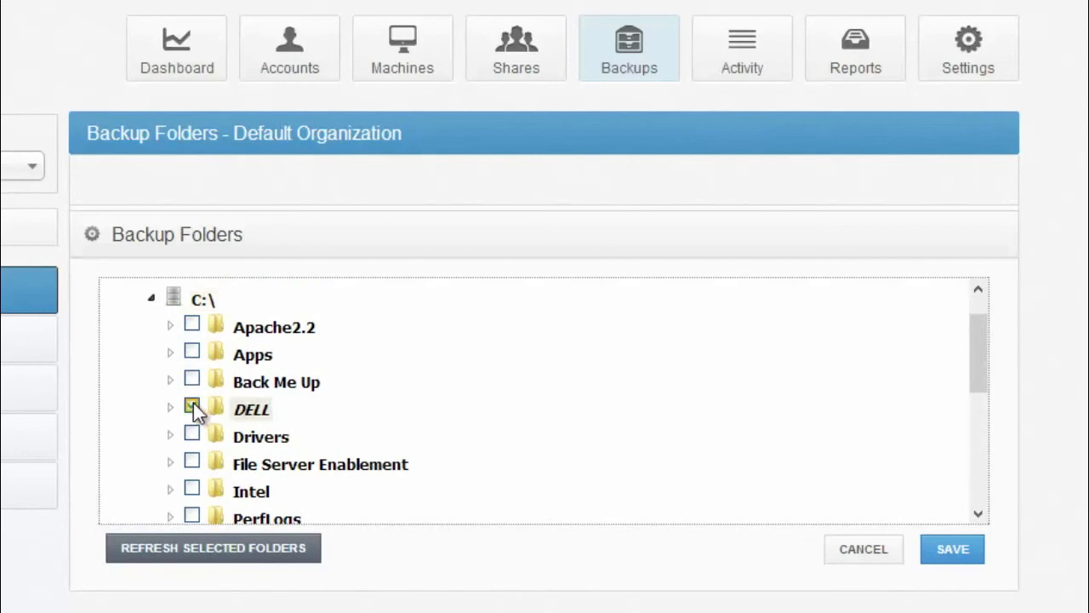